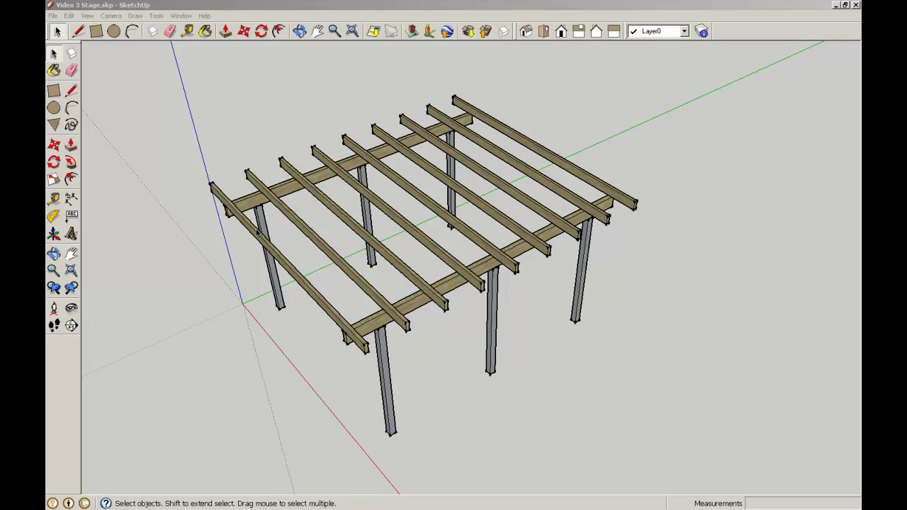
# Check the toolbar's layer list, which shows only Layer0, leaving the current layer unchanged
pyautogui.click(53, 92)
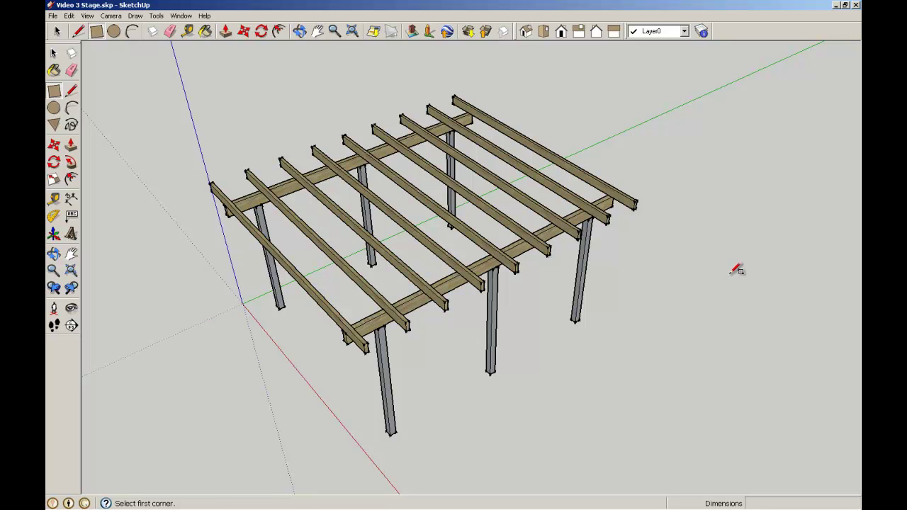
pyautogui.click(53, 54)
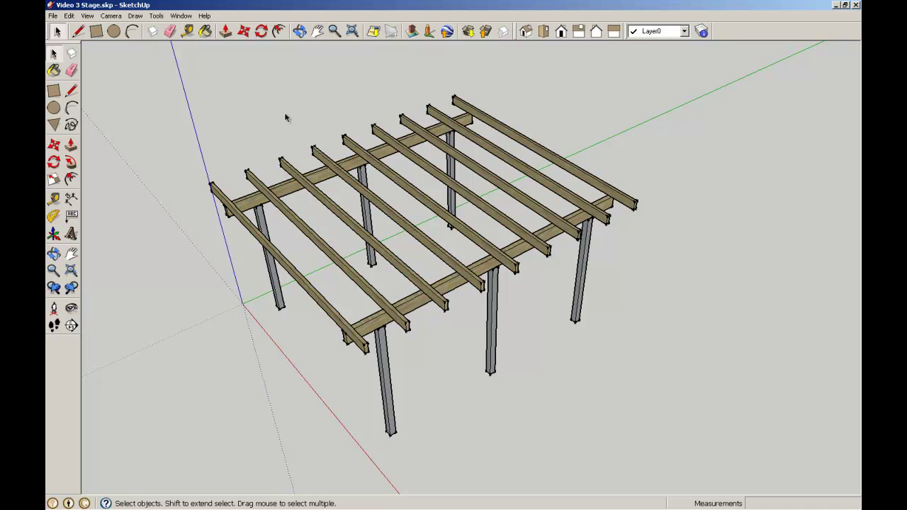
pyautogui.click(685, 32)
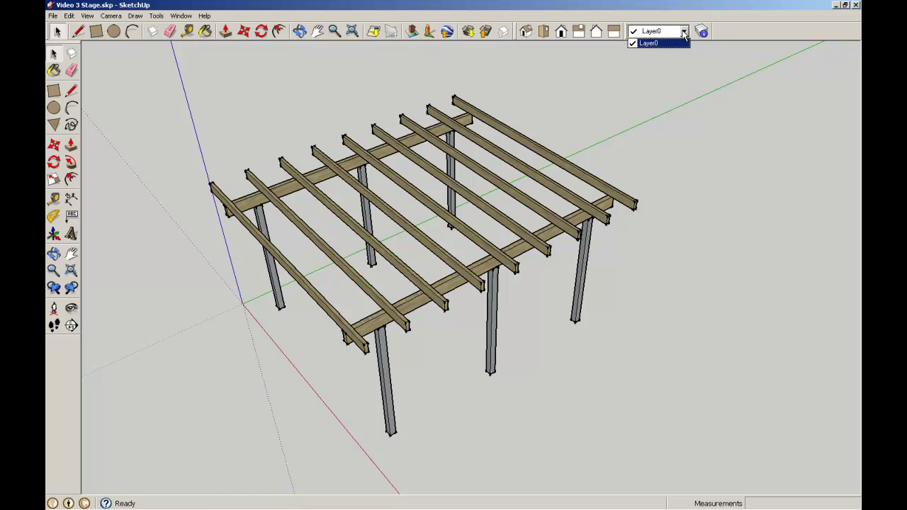
pyautogui.click(685, 33)
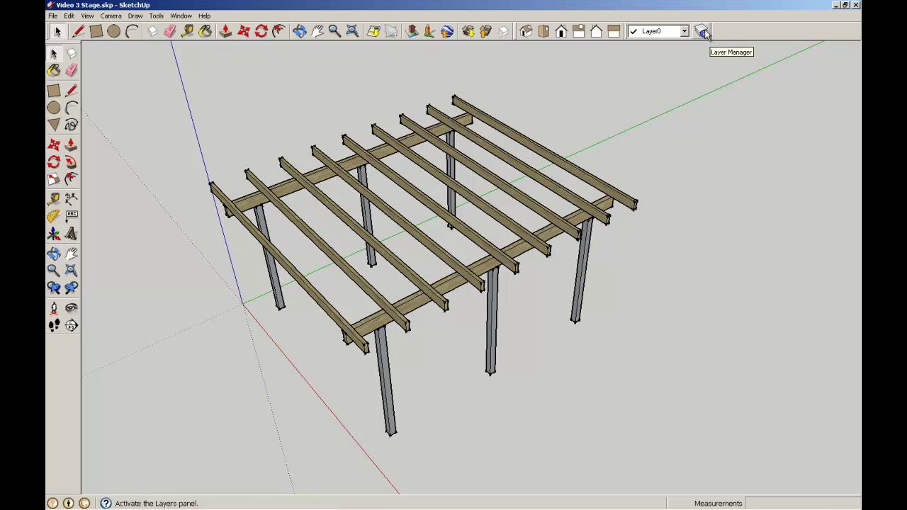
# In the Layers panel, add three layers named Sub Floor, Floor and Walls
pyautogui.click(703, 31)
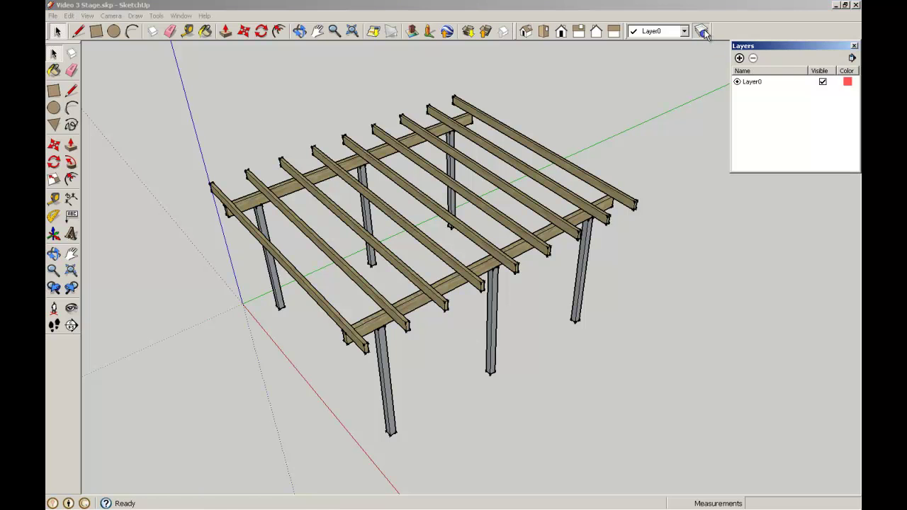
pyautogui.moveTo(767, 46)
pyautogui.mouseDown()
pyautogui.moveTo(755, 46)
pyautogui.moveTo(764, 47)
pyautogui.mouseUp()
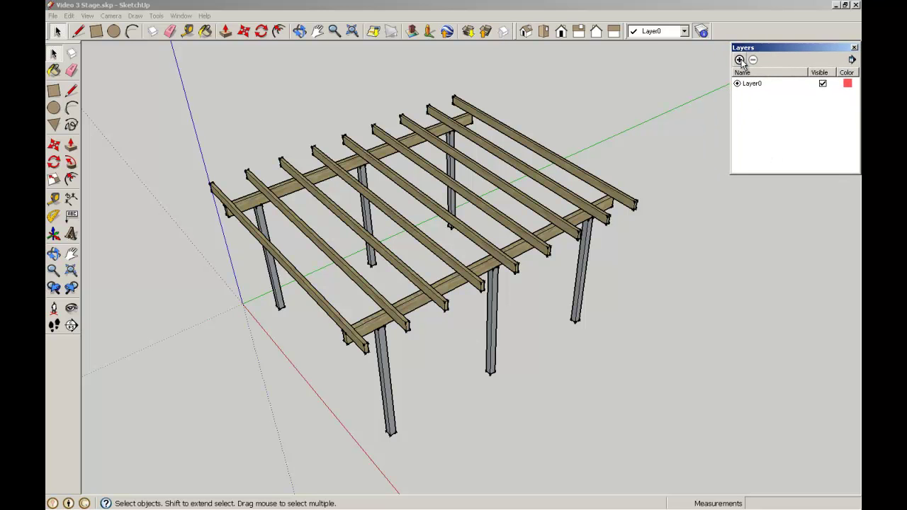
pyautogui.click(740, 60)
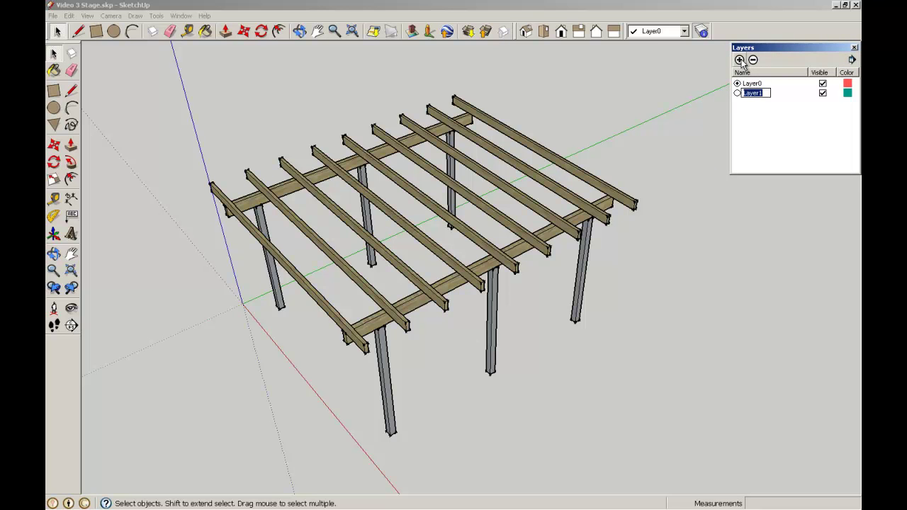
pyautogui.write('s')
pyautogui.press('capslock')
pyautogui.write('Sub Floor')
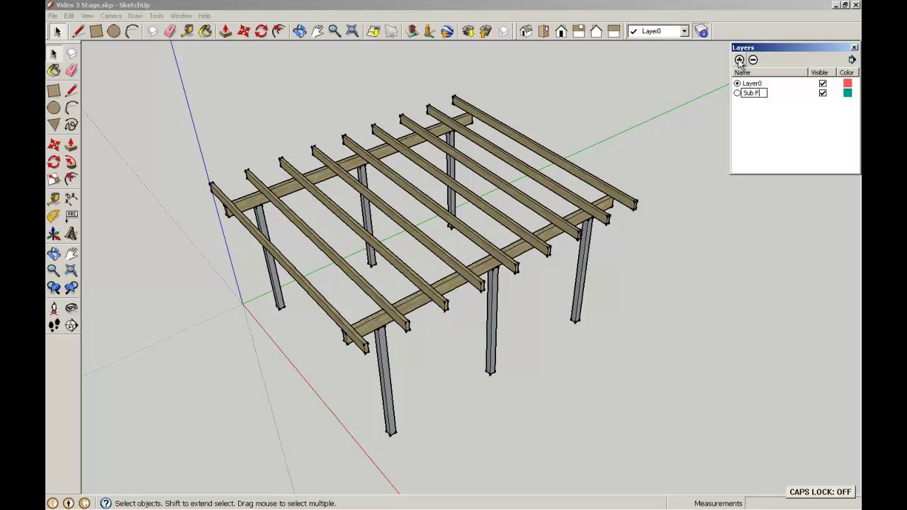
pyautogui.click(739, 61)
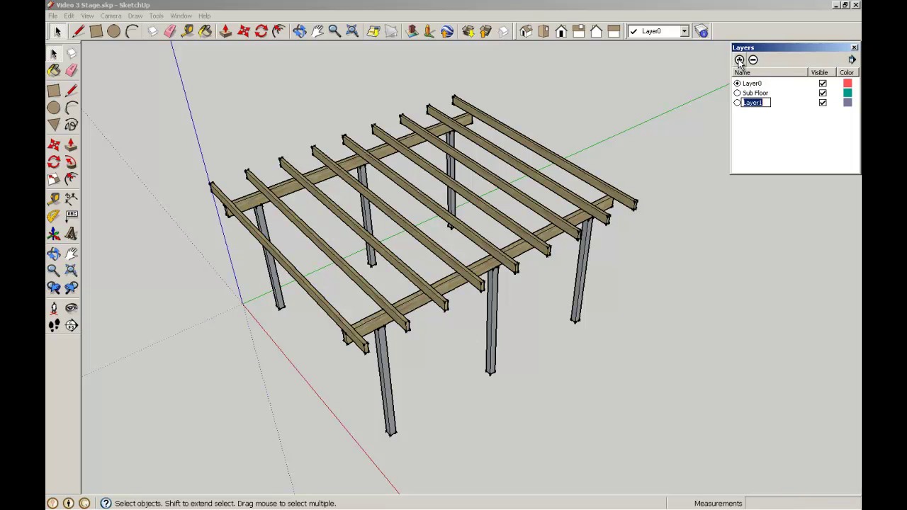
pyautogui.write('Floor')
pyautogui.click(739, 60)
pyautogui.write('Walls')
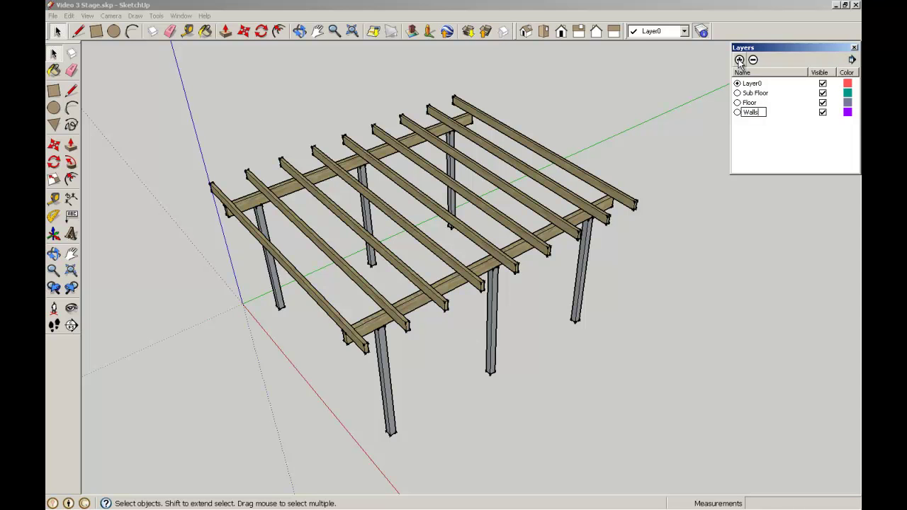
pyautogui.click(774, 150)
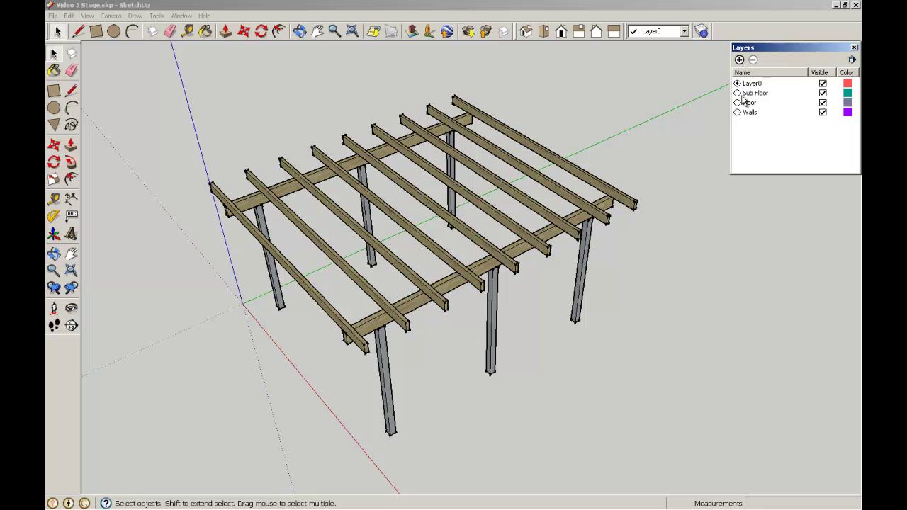
pyautogui.click(738, 93)
pyautogui.click(737, 102)
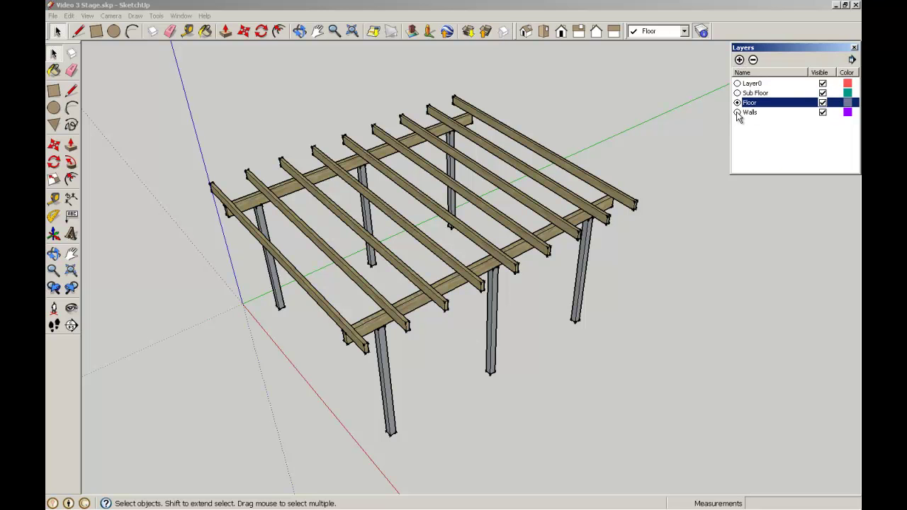
pyautogui.click(737, 112)
pyautogui.click(737, 103)
pyautogui.click(737, 112)
pyautogui.click(737, 104)
pyautogui.click(737, 93)
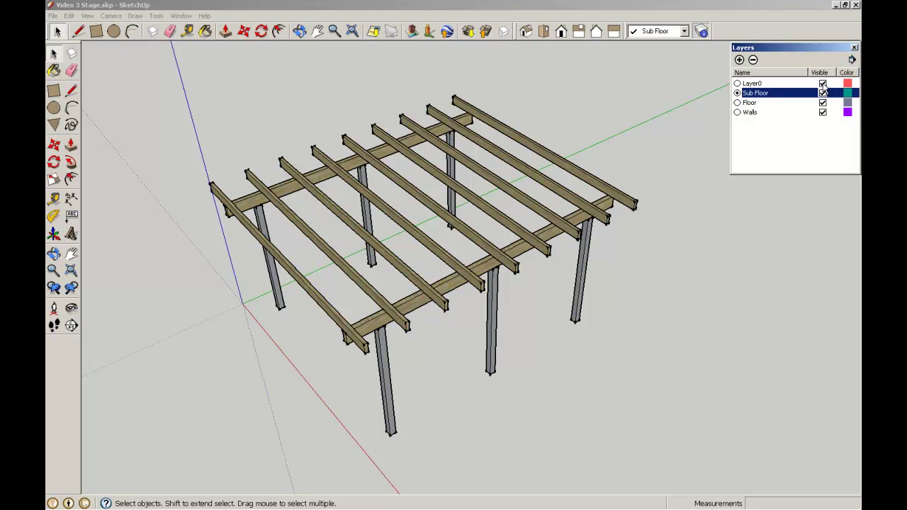
pyautogui.click(755, 84)
pyautogui.click(756, 94)
pyautogui.click(823, 84)
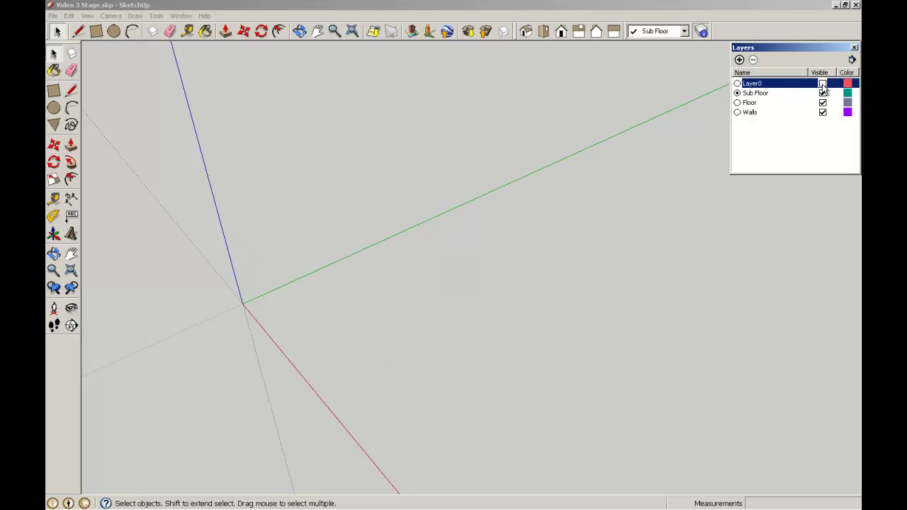
pyautogui.click(823, 84)
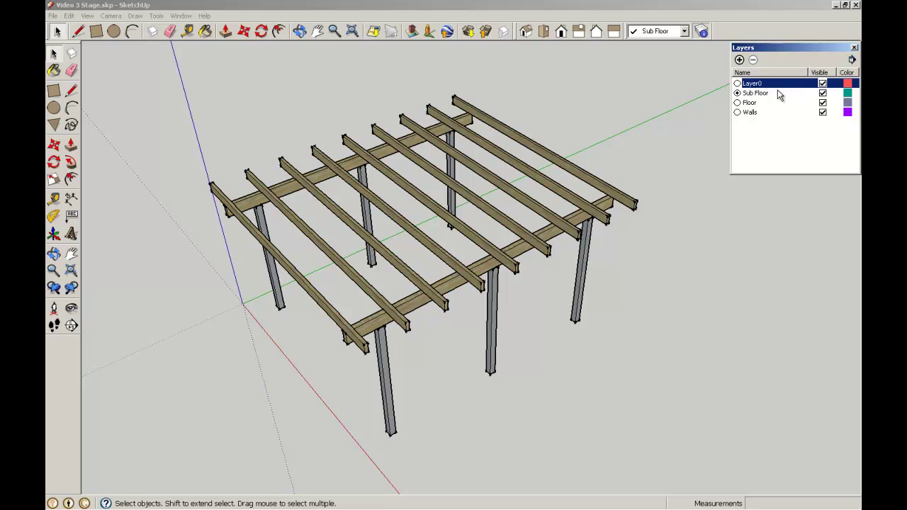
pyautogui.click(738, 84)
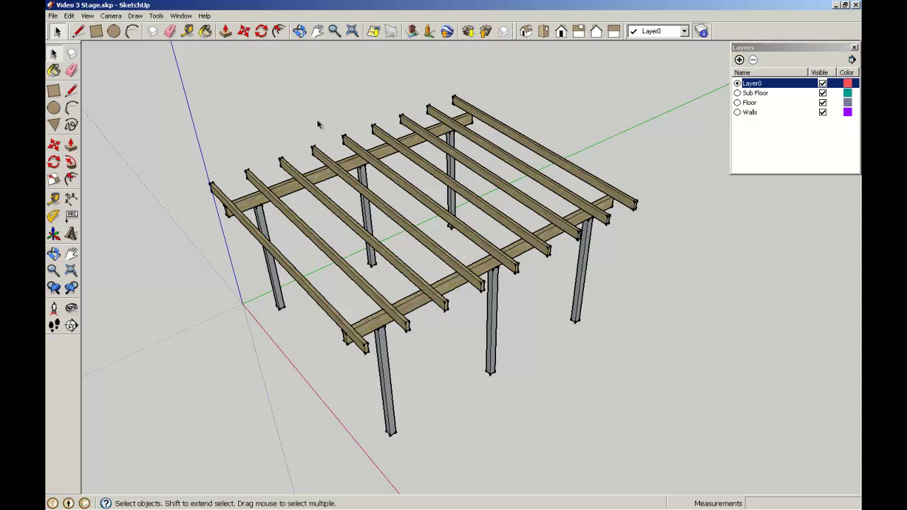
# Move the whole pergola onto the Sub Floor layer by cutting it and pasting it back at the origin
pyautogui.hotkey('ctrl', 'a')
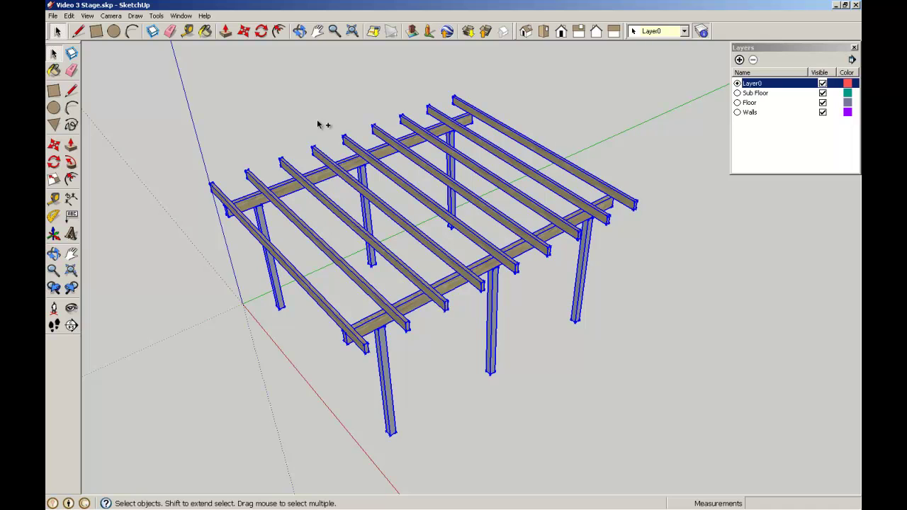
pyautogui.press('Delete')
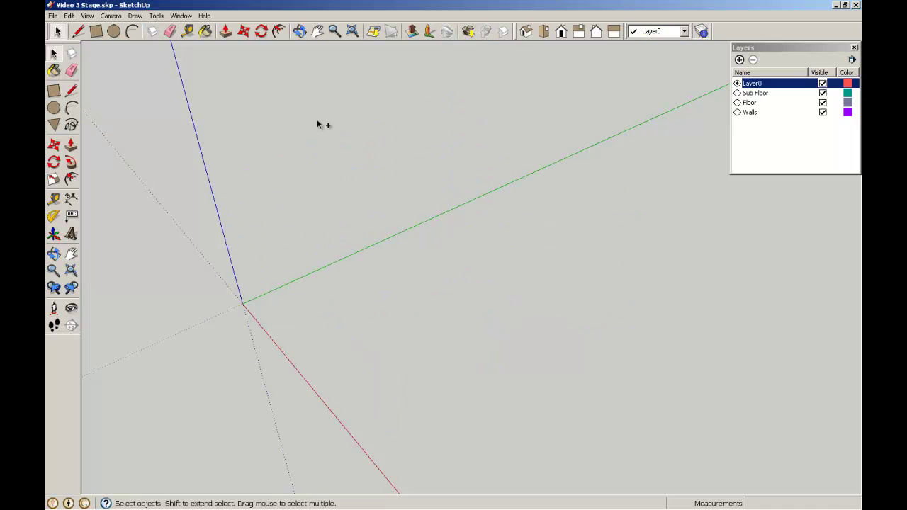
pyautogui.click(763, 93)
pyautogui.click(737, 94)
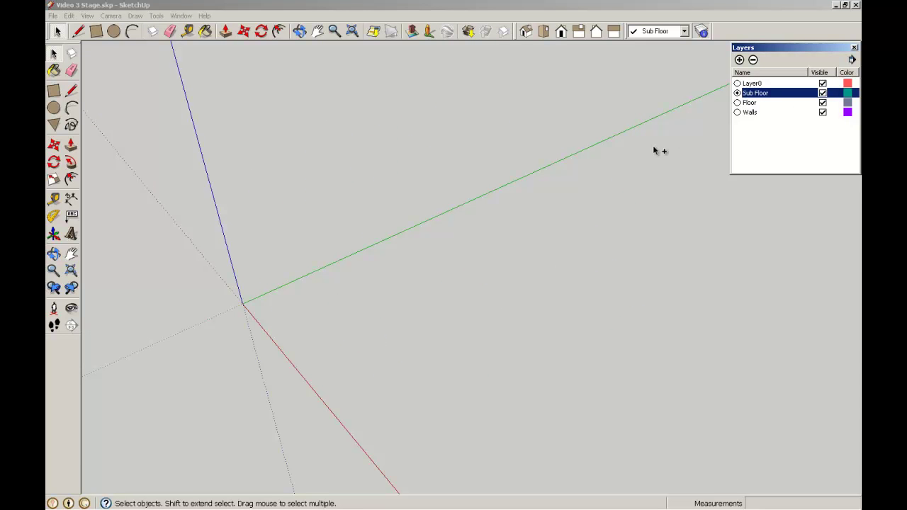
pyautogui.hotkey('ctrl', 'v')
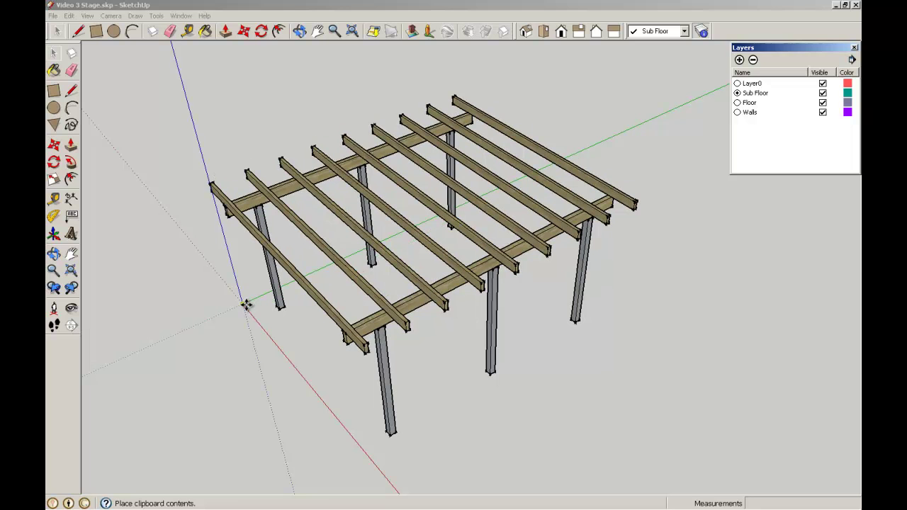
pyautogui.click(244, 305)
pyautogui.press('space')
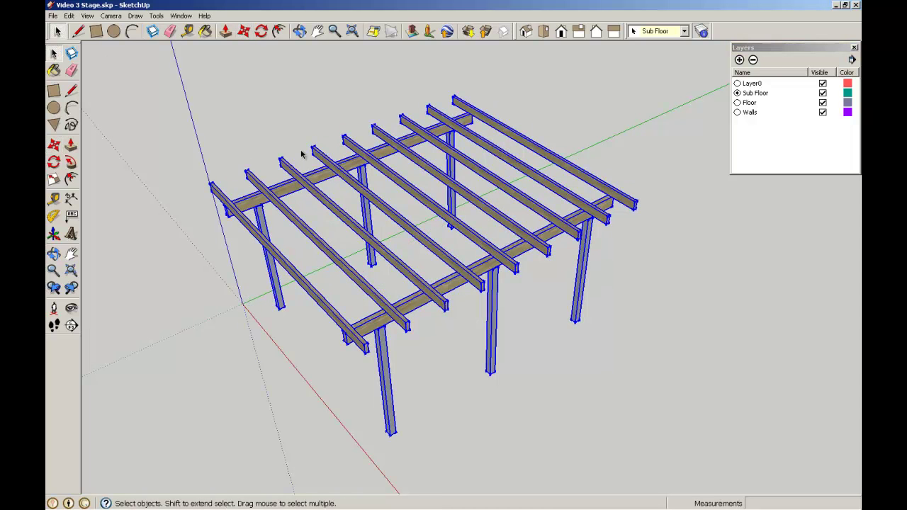
pyautogui.click(284, 126)
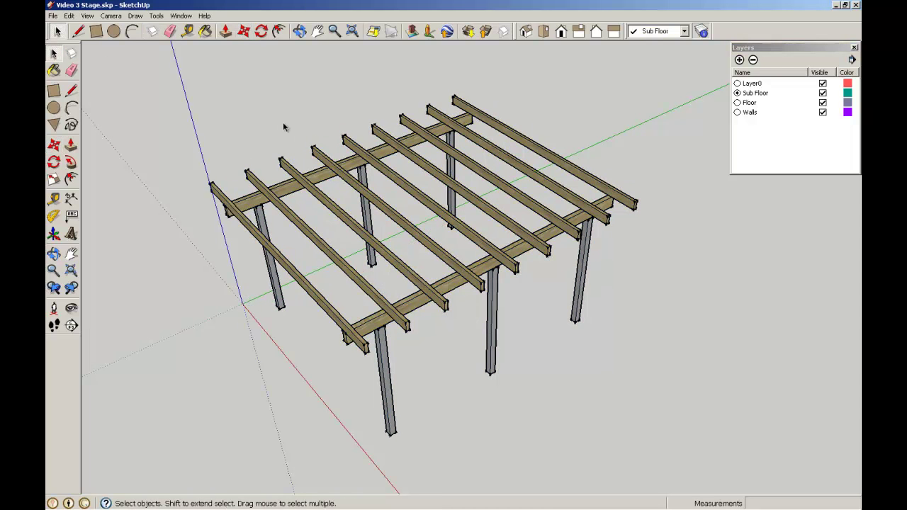
# Make Layer0 current, turn Sub Floor's visibility off and back on, and select the Floor row
pyautogui.click(738, 84)
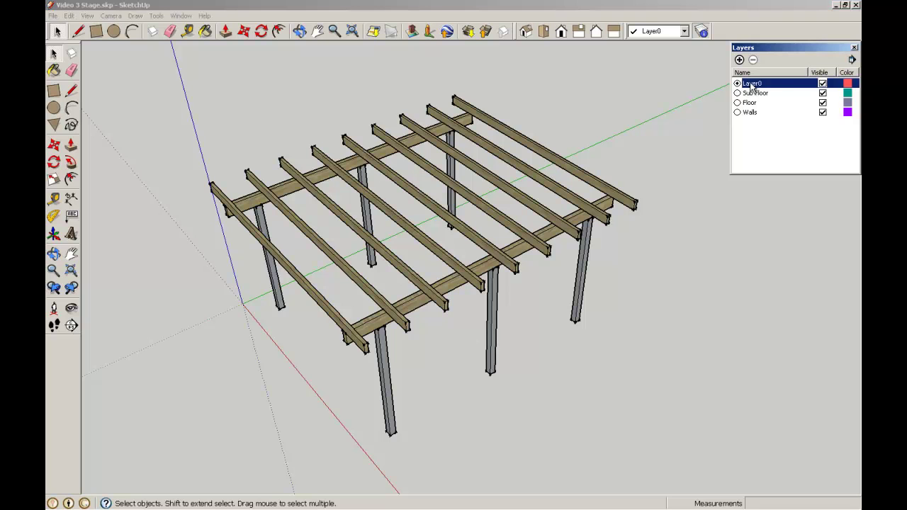
pyautogui.click(823, 93)
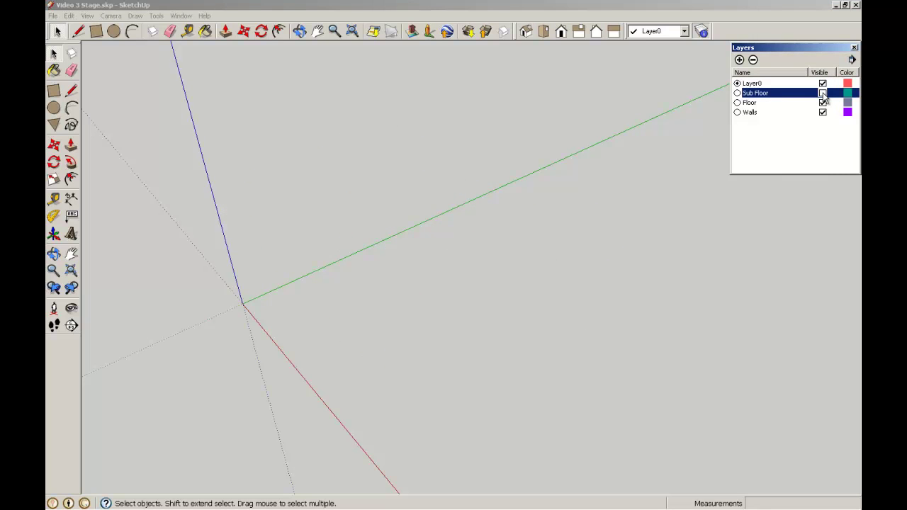
pyautogui.click(823, 93)
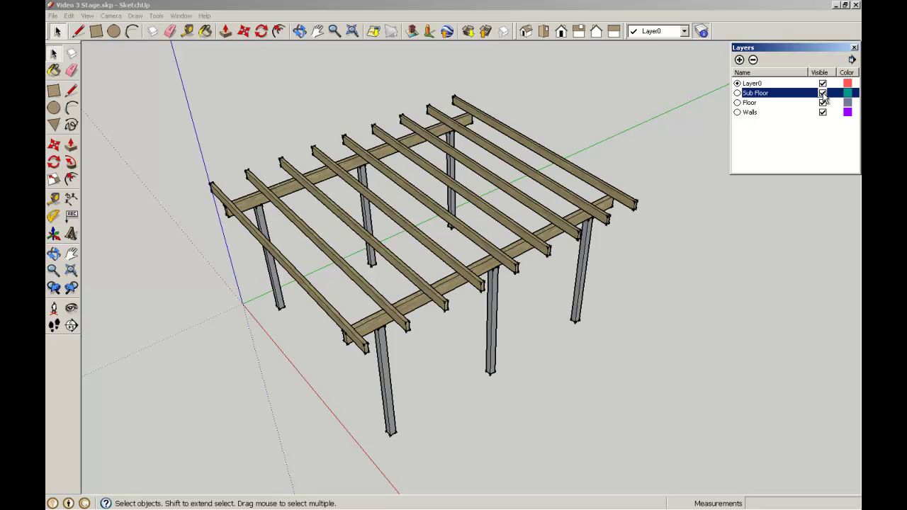
pyautogui.click(750, 103)
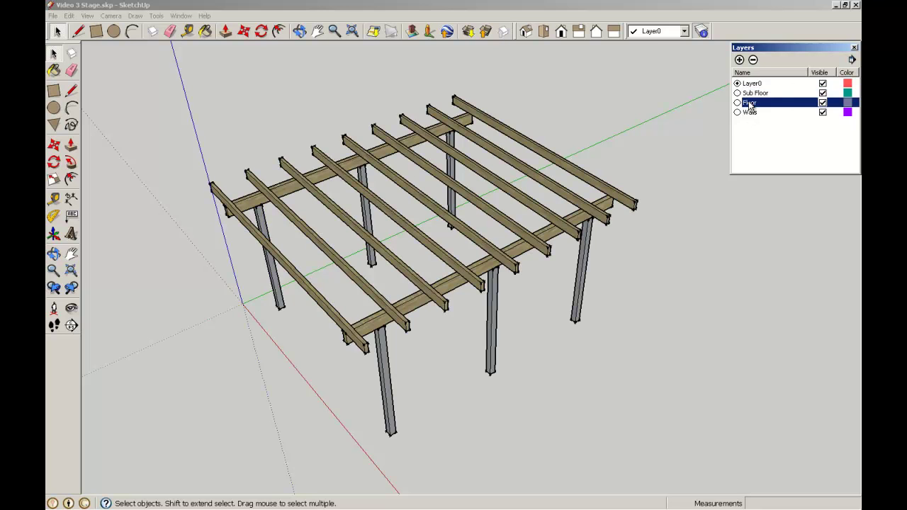
# With Floor current, draw a 4500 × 4800 mm rectangle between the opposite beam ends
pyautogui.click(737, 103)
pyautogui.click(51, 92)
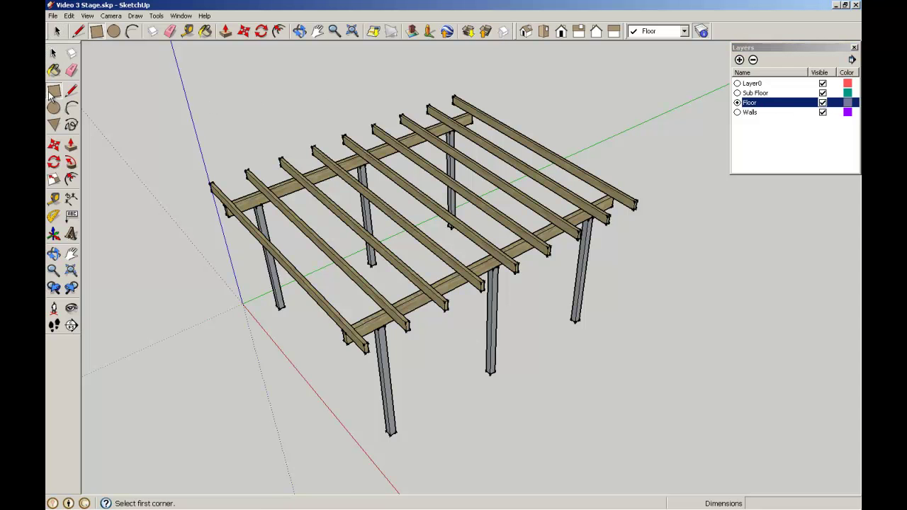
pyautogui.click(211, 184)
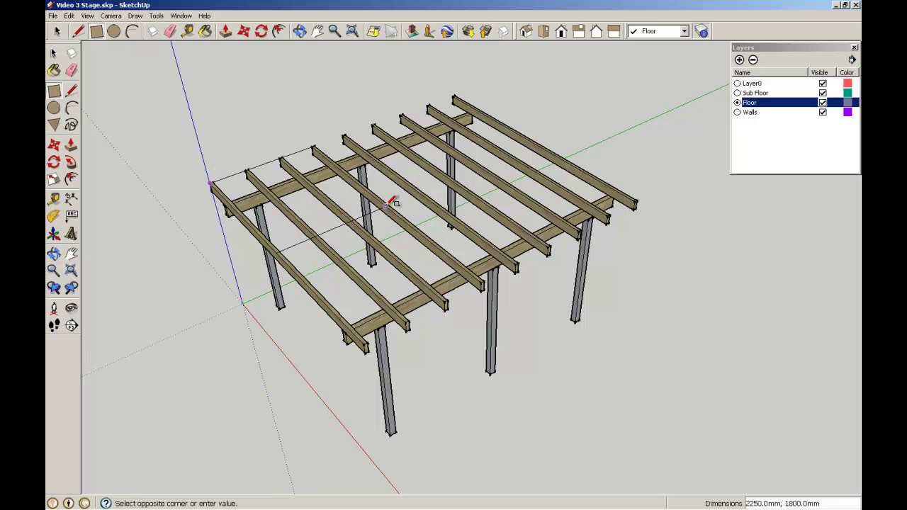
pyautogui.click(637, 201)
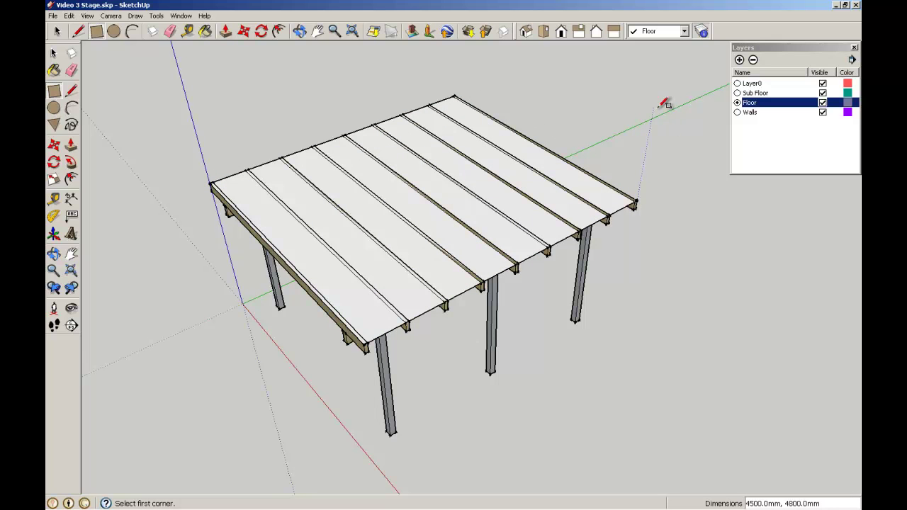
pyautogui.click(53, 53)
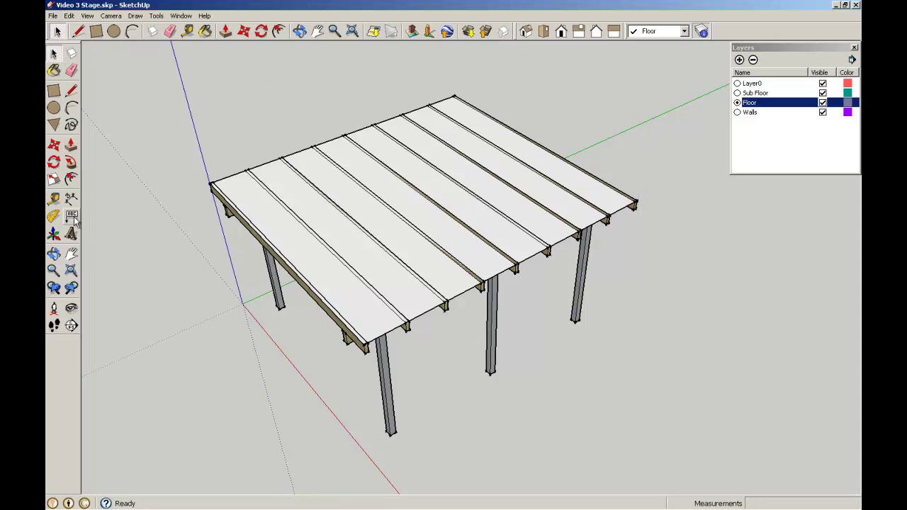
# Offset the floor face's outline 100 mm inward
pyautogui.click(72, 180)
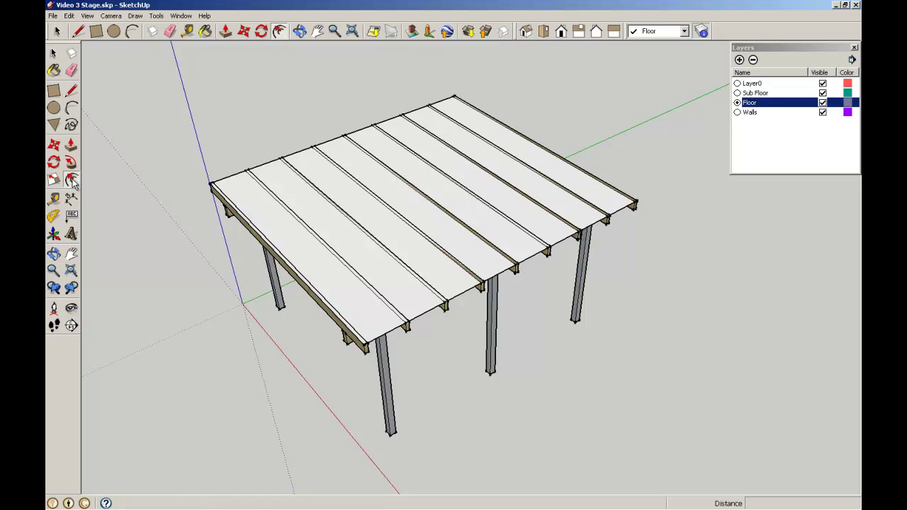
pyautogui.click(474, 293)
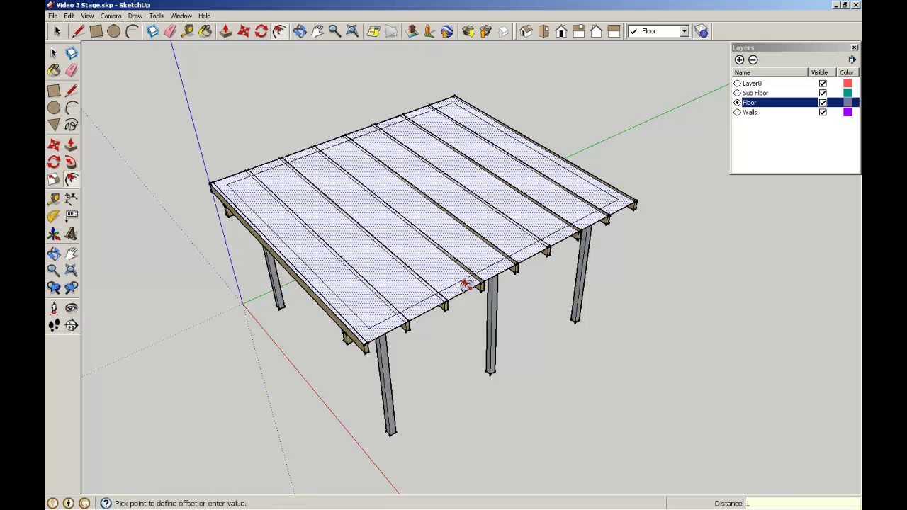
pyautogui.write('100')
pyautogui.press('Return')
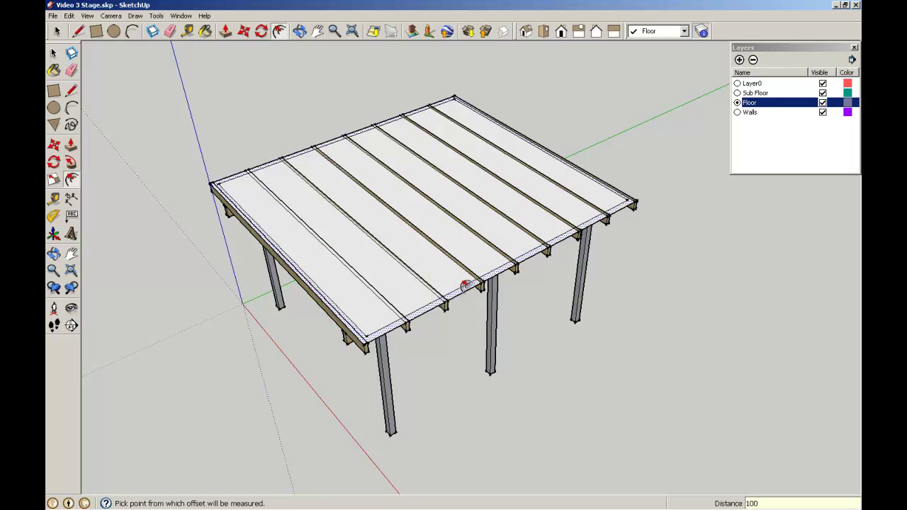
pyautogui.click(54, 54)
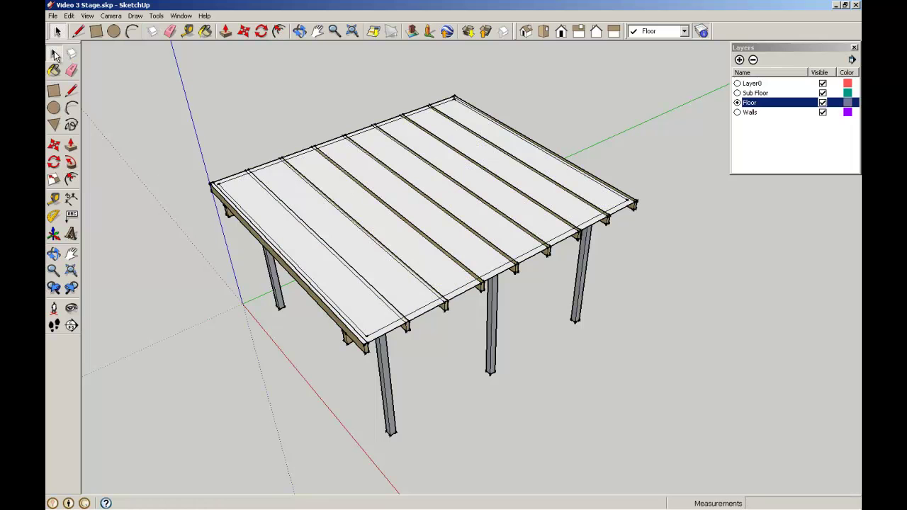
# Inspect the new border by selecting the front rim edge and rim faces, then clear the selection
pyautogui.click(434, 310)
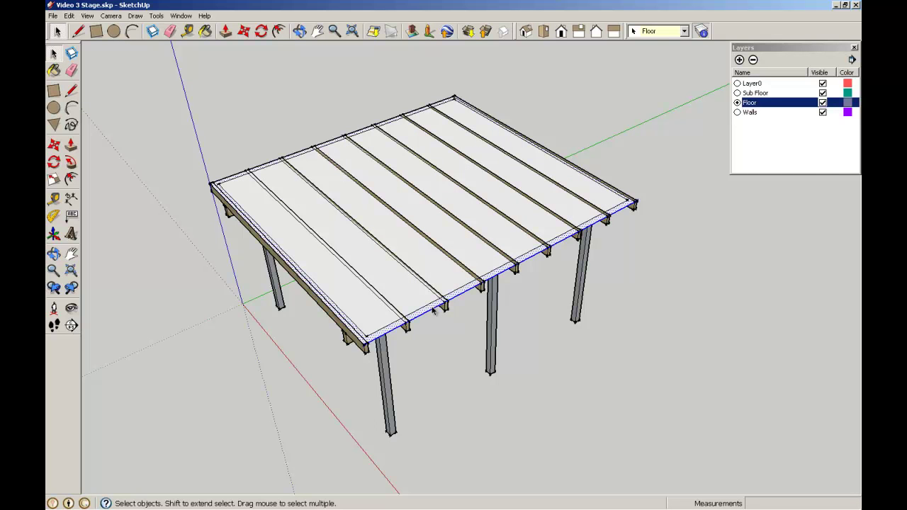
pyautogui.doubleClick(435, 310)
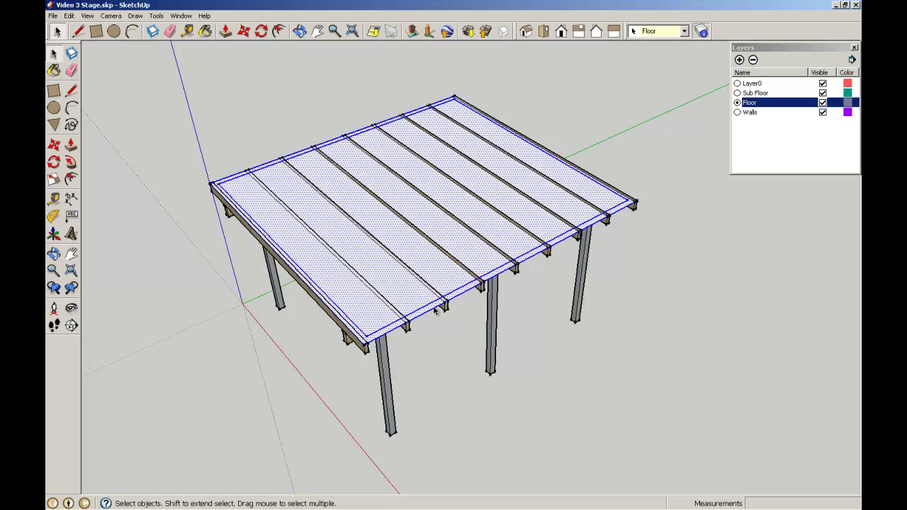
pyautogui.click(434, 311)
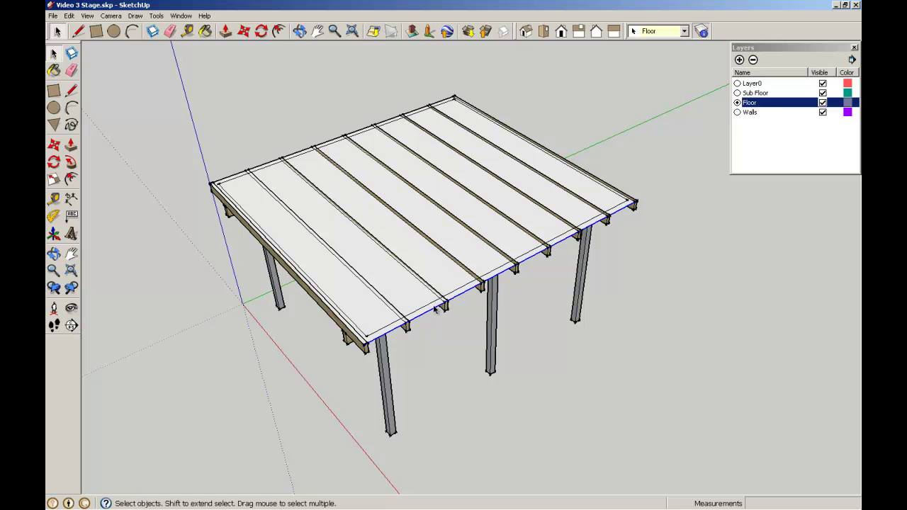
pyautogui.doubleClick(435, 310)
pyautogui.click(434, 310)
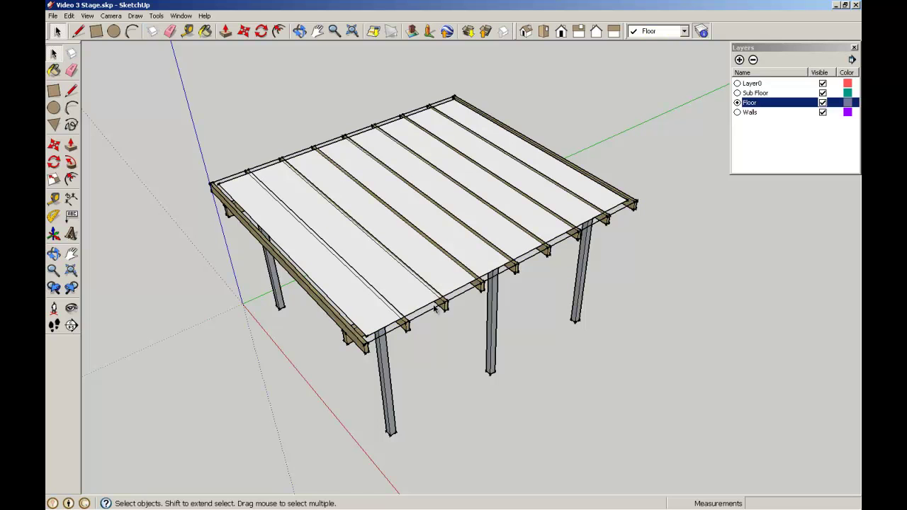
pyautogui.click(209, 145)
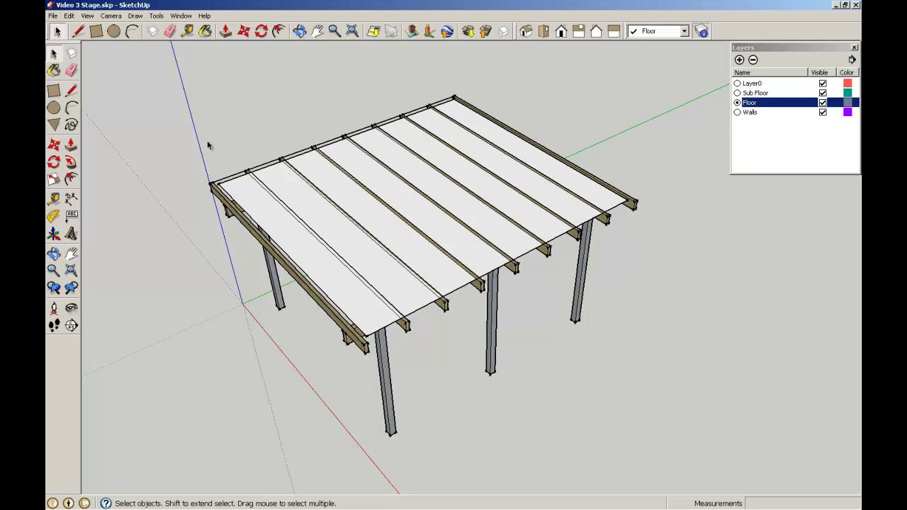
pyautogui.click(269, 165)
pyautogui.click(212, 186)
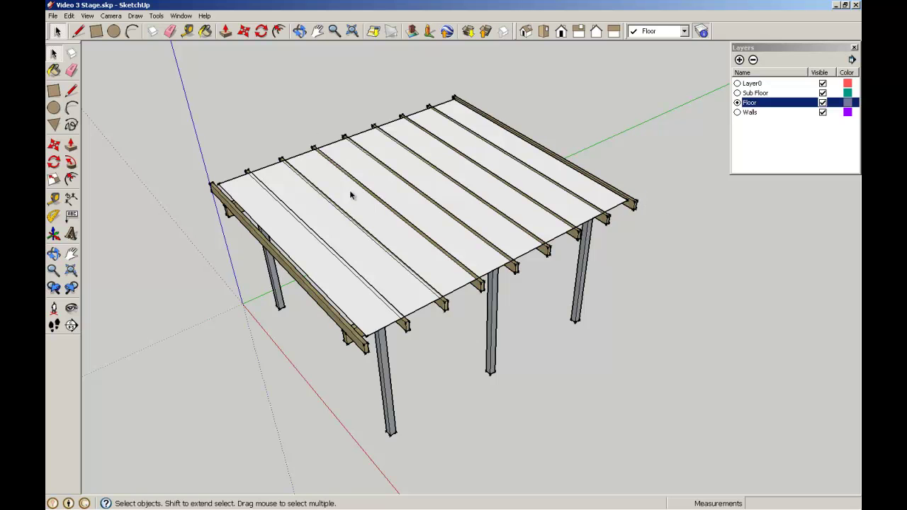
# Push/pull the floor face up 25 mm into a slab
pyautogui.click(71, 145)
pyautogui.moveTo(374, 263); pyautogui.dragTo(374, 255)
pyautogui.write('2')
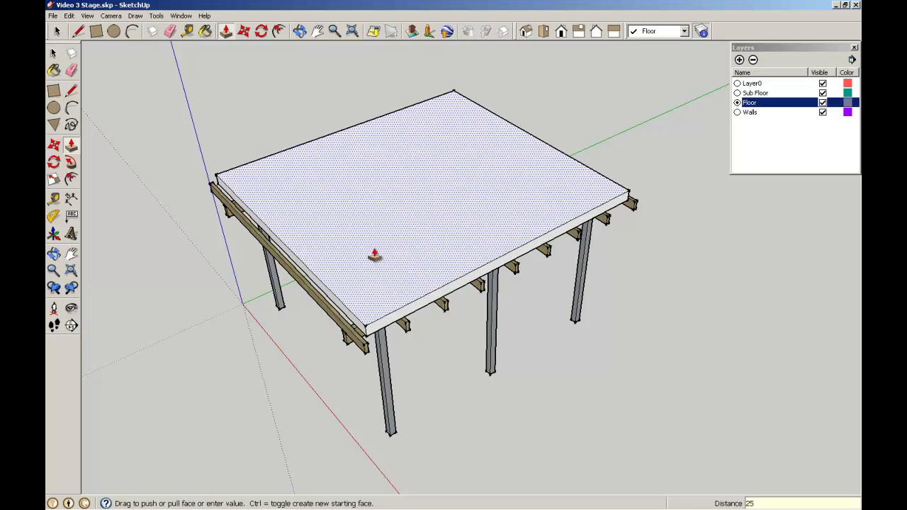
pyautogui.write('5')
pyautogui.press('Return')
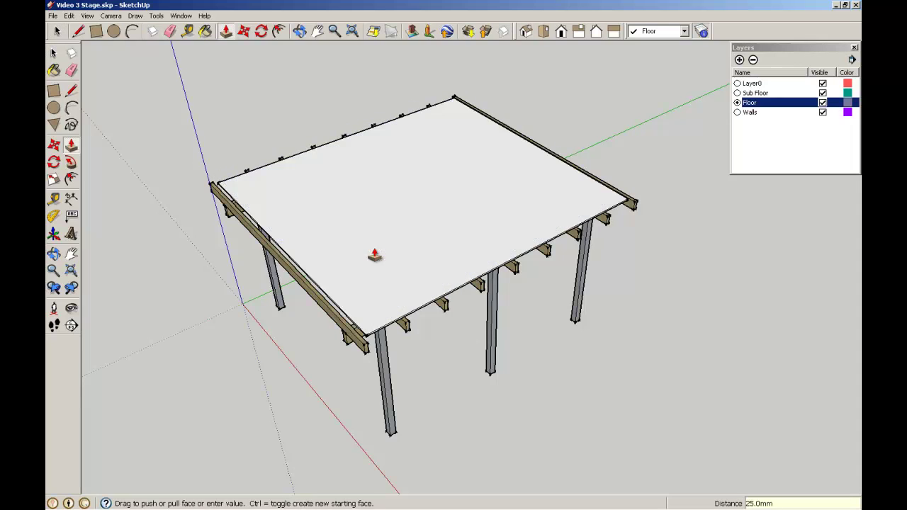
pyautogui.click(54, 54)
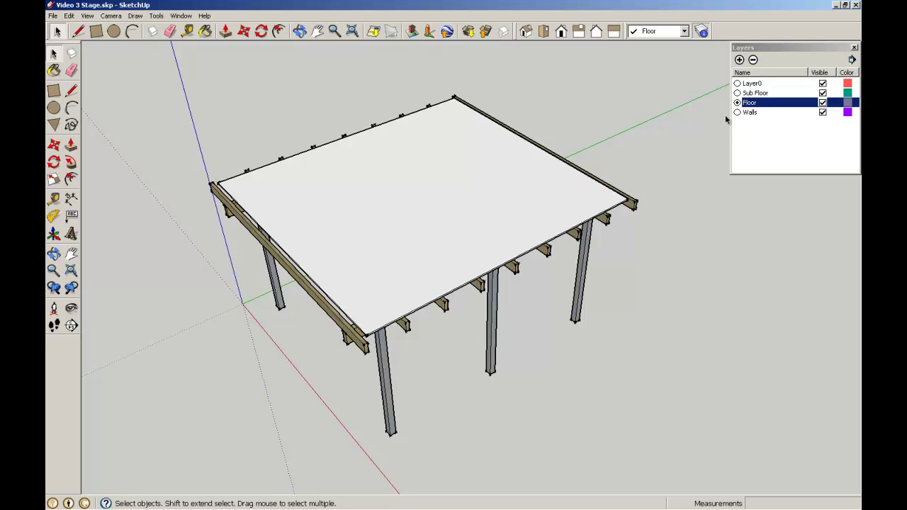
# Briefly make Walls the current layer, then set Floor back as current
pyautogui.click(754, 113)
pyautogui.click(737, 112)
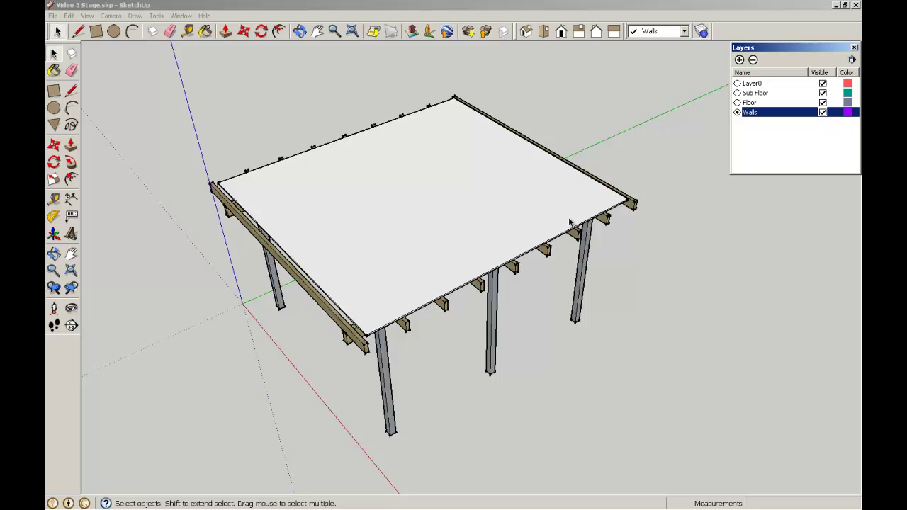
pyautogui.click(749, 104)
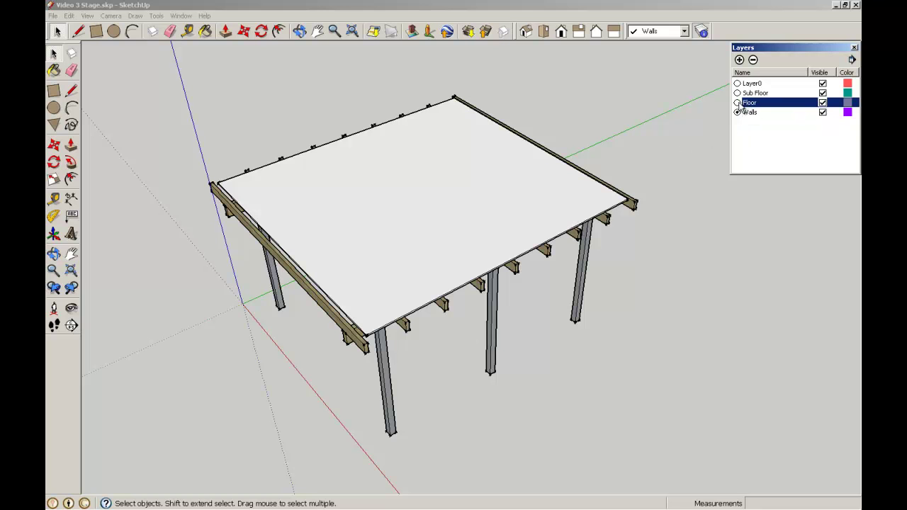
pyautogui.click(738, 103)
# Choose the Wood_Floor_Dark material from the Wood collection in the Materials browser
pyautogui.click(53, 72)
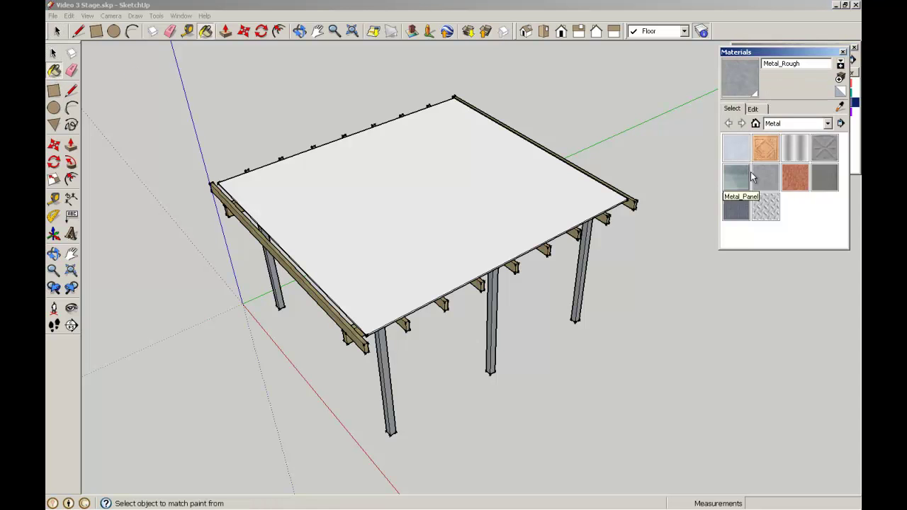
pyautogui.click(827, 123)
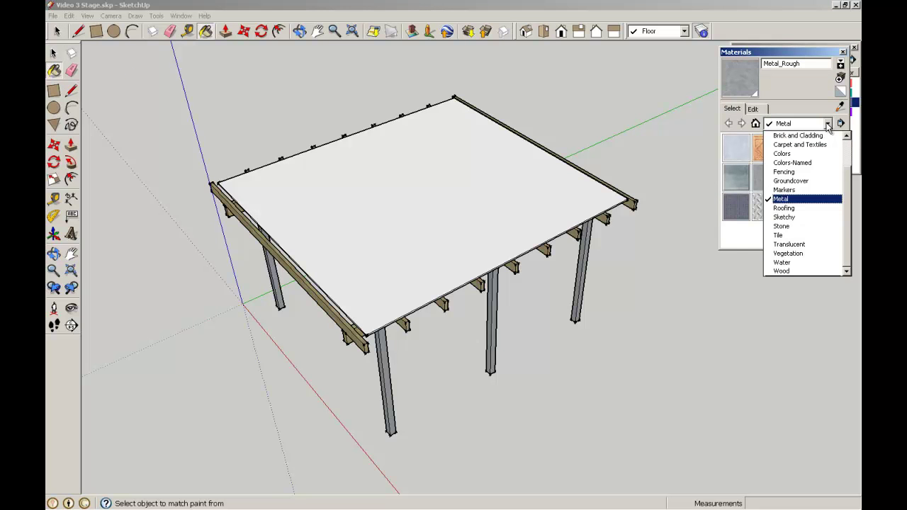
pyautogui.click(815, 271)
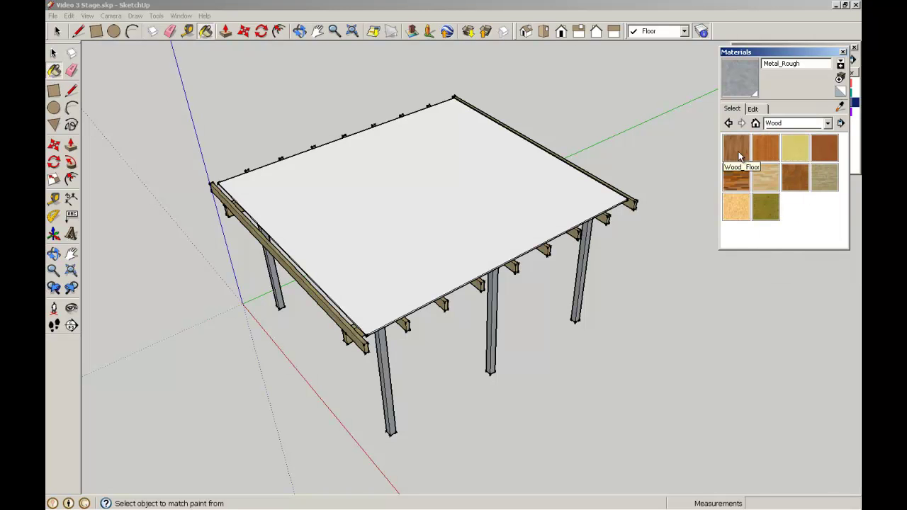
pyautogui.click(733, 178)
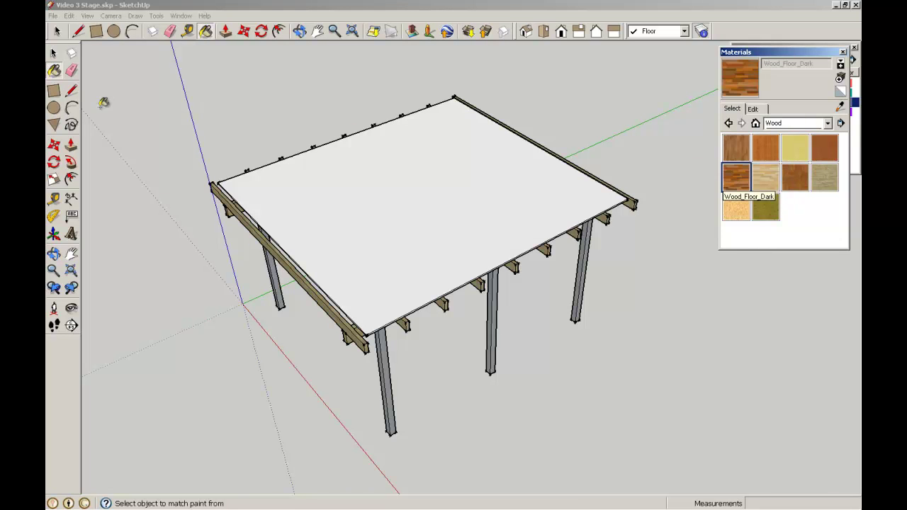
pyautogui.click(53, 53)
# Select the floor face and paint it with Wood_Floor_Dark, then clear the selection
pyautogui.click(273, 173)
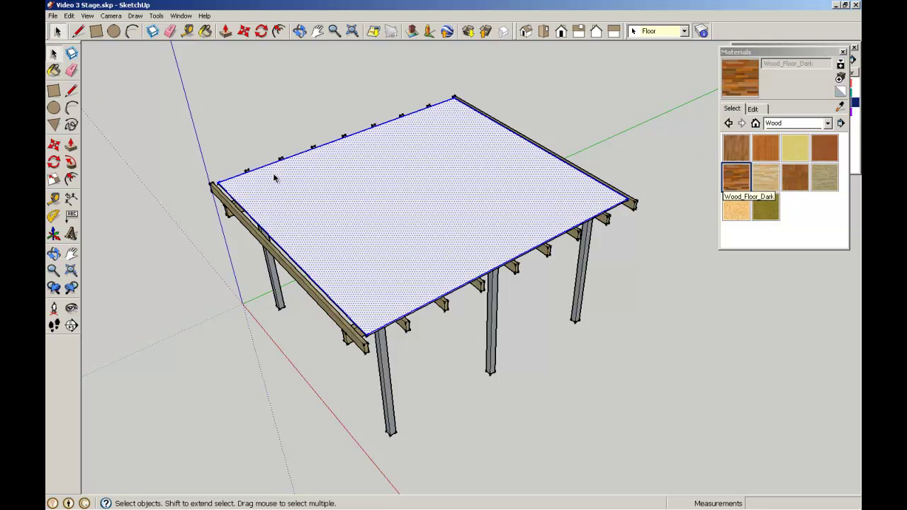
pyautogui.doubleClick(277, 176)
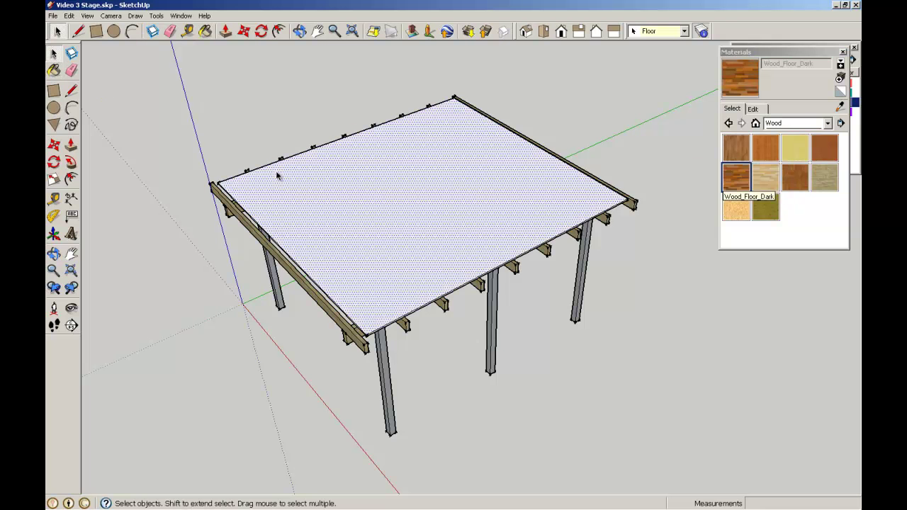
pyautogui.click(736, 178)
pyautogui.click(514, 195)
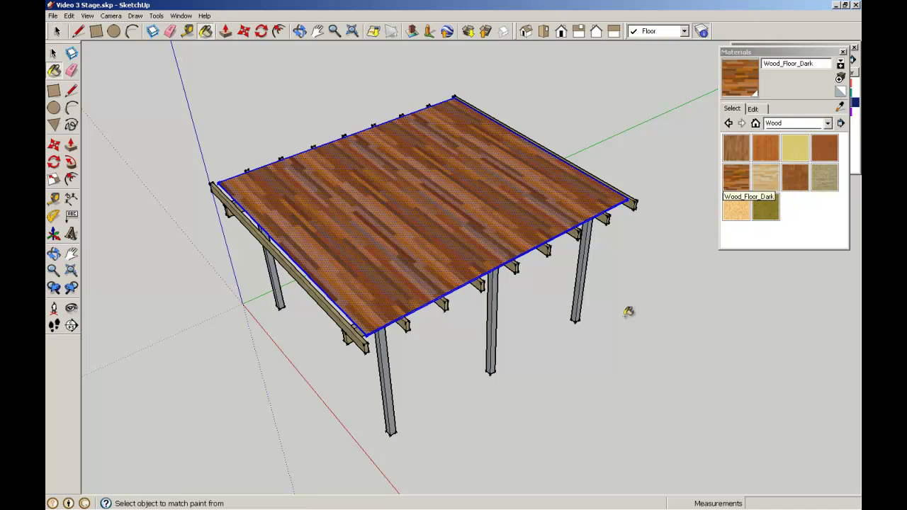
pyautogui.click(54, 53)
pyautogui.click(269, 92)
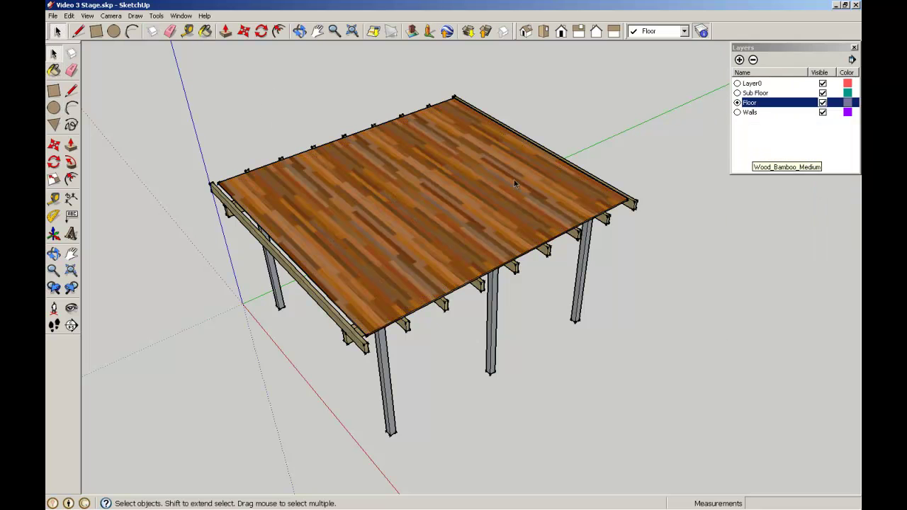
# Group the dark-wood floor face via Edit > Make Group, then enter and exit the group
pyautogui.click(270, 172)
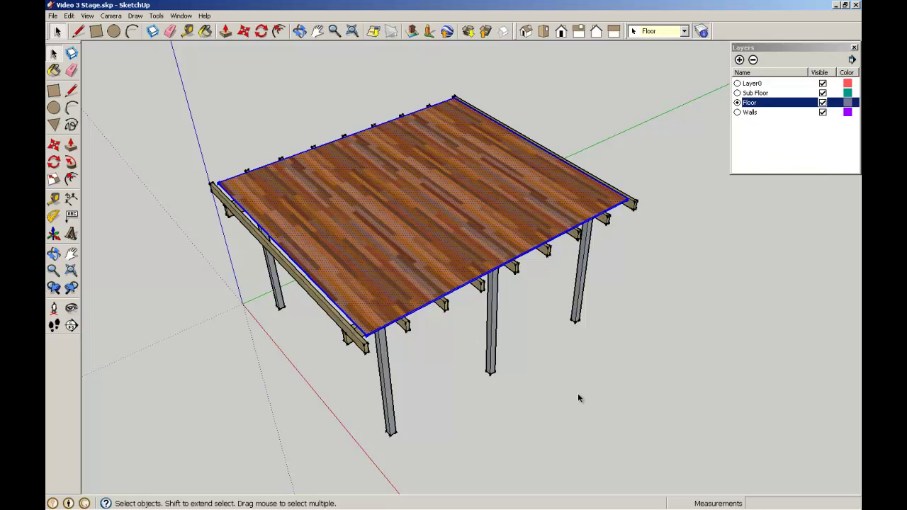
pyautogui.click(69, 16)
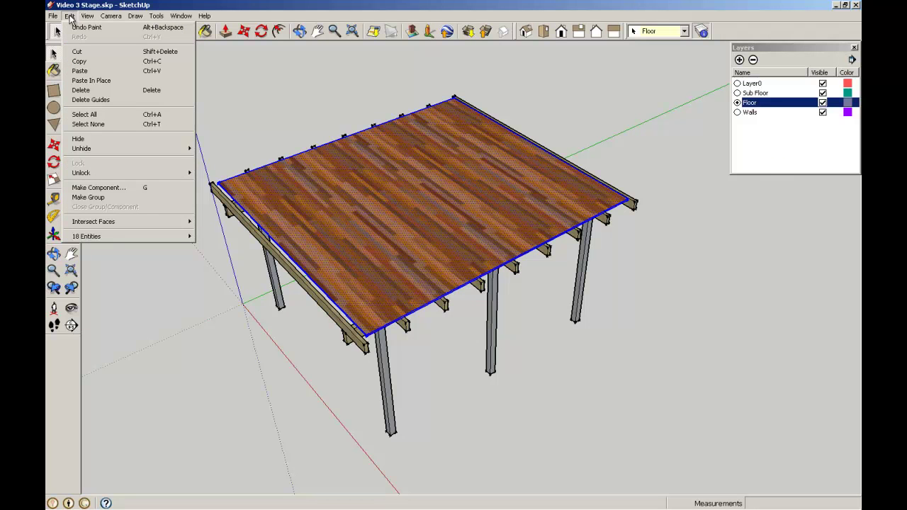
pyautogui.click(97, 198)
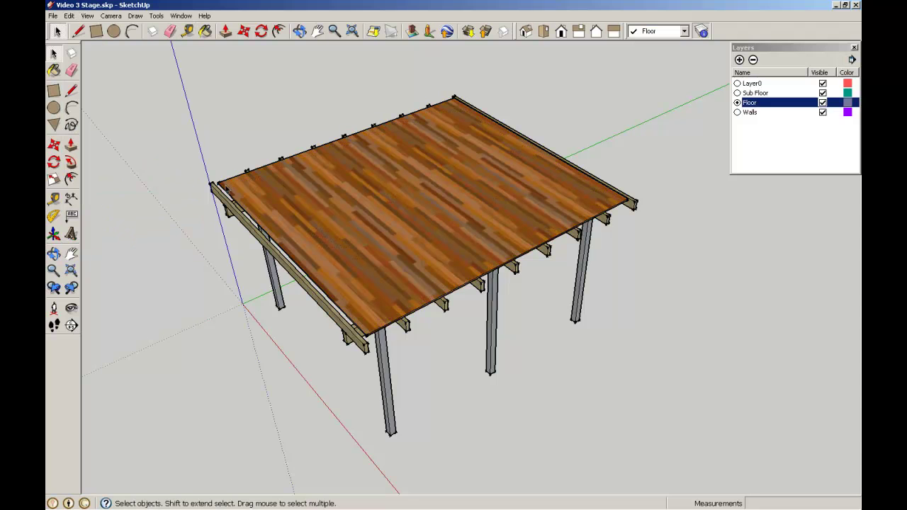
pyautogui.doubleClick(232, 182)
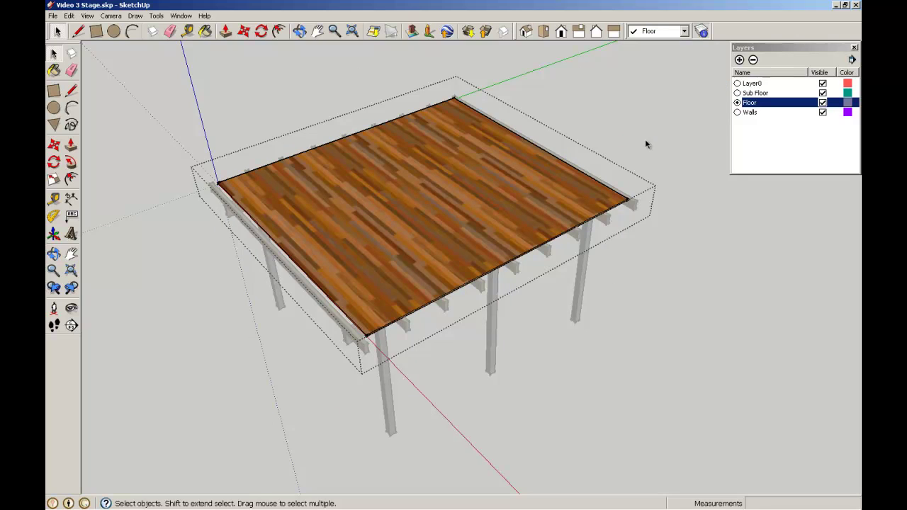
pyautogui.click(268, 356)
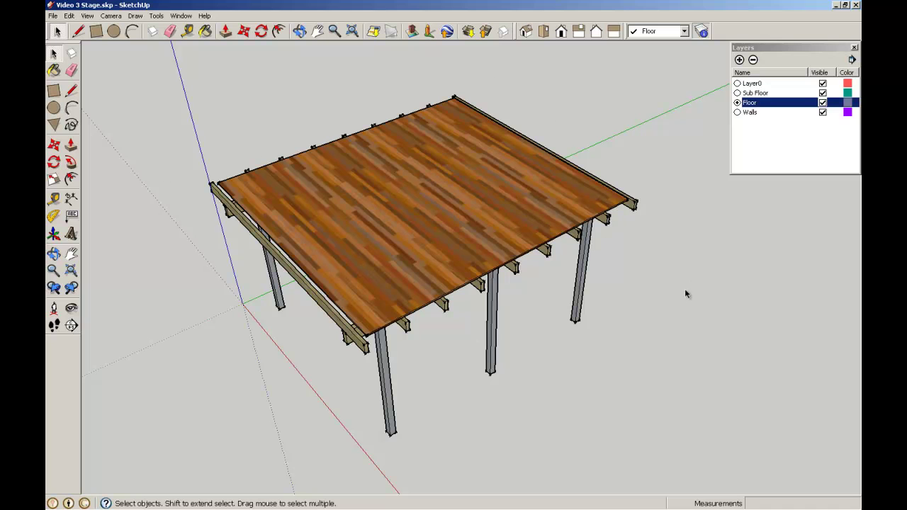
# Make Walls current, hide the Floor layer, and draw a rectangle across the deck between beam ends
pyautogui.click(749, 113)
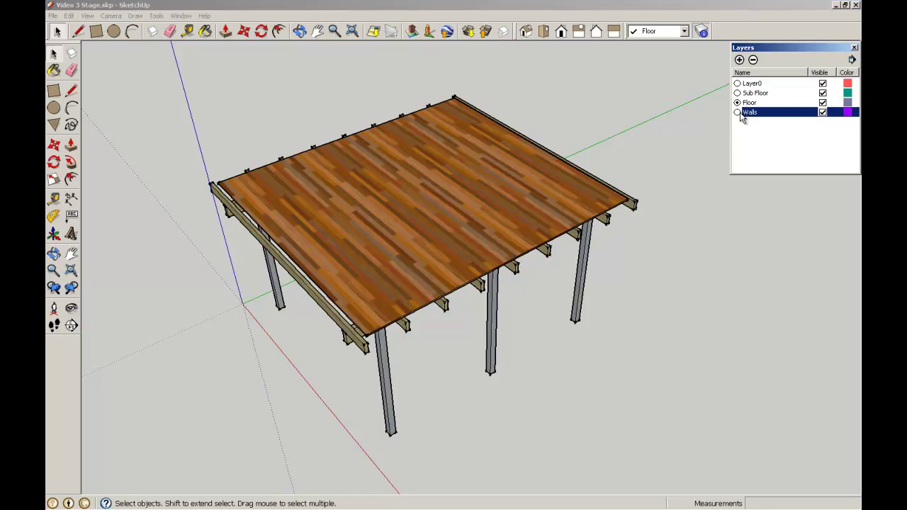
pyautogui.click(738, 112)
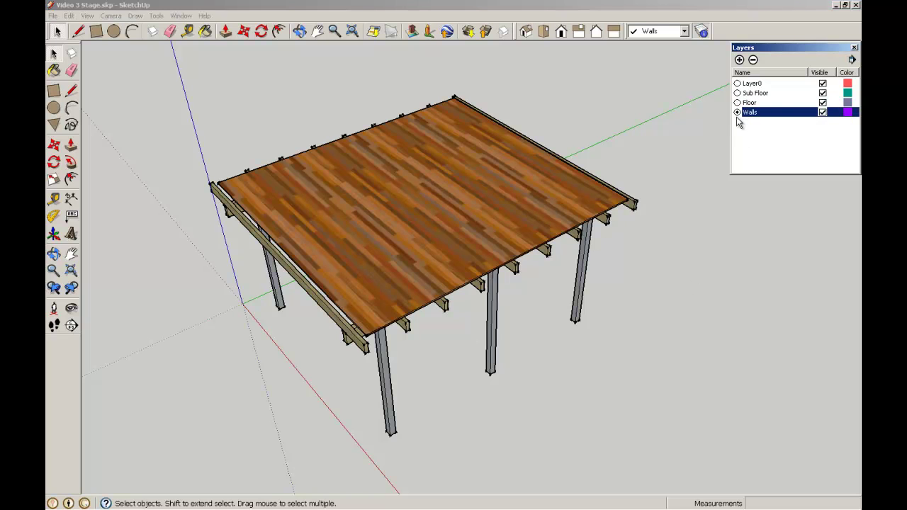
pyautogui.click(823, 103)
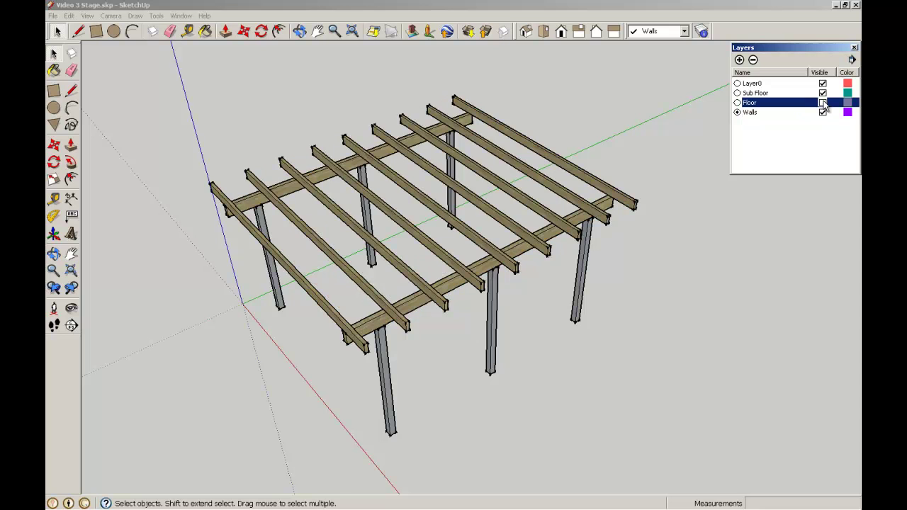
pyautogui.click(53, 90)
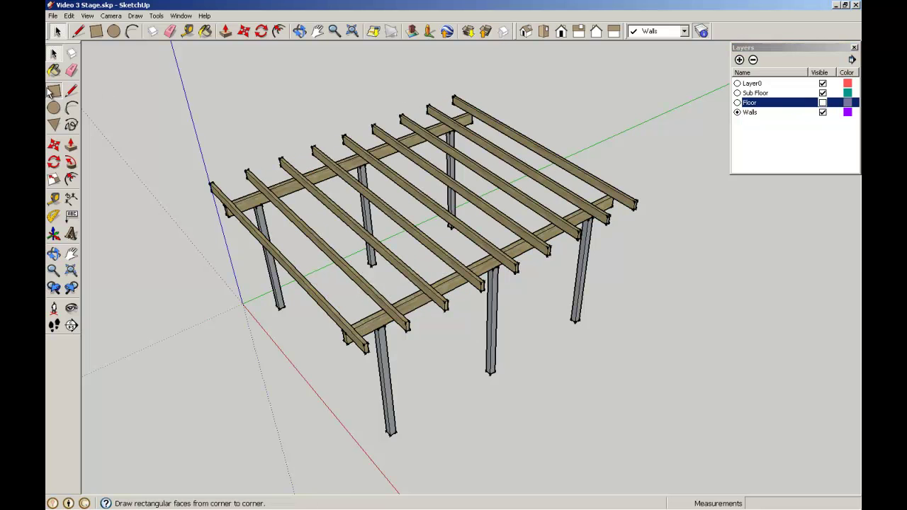
pyautogui.click(210, 183)
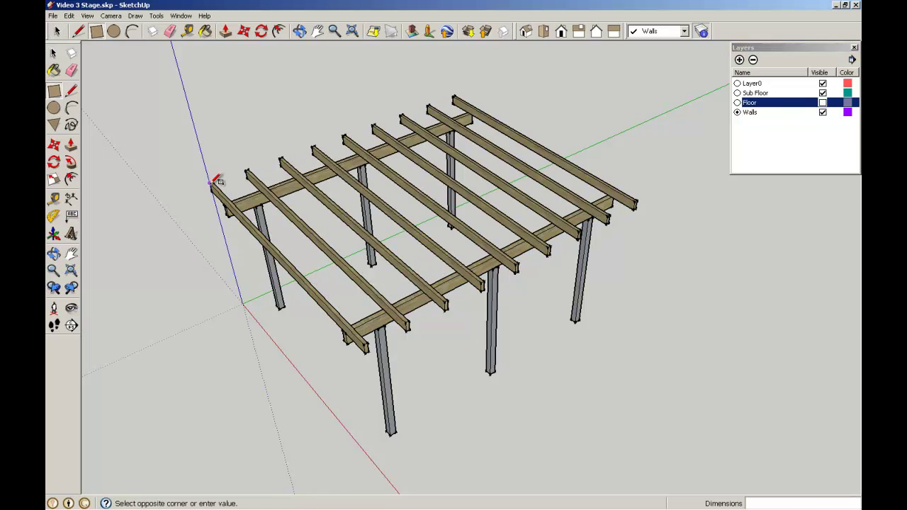
pyautogui.click(645, 196)
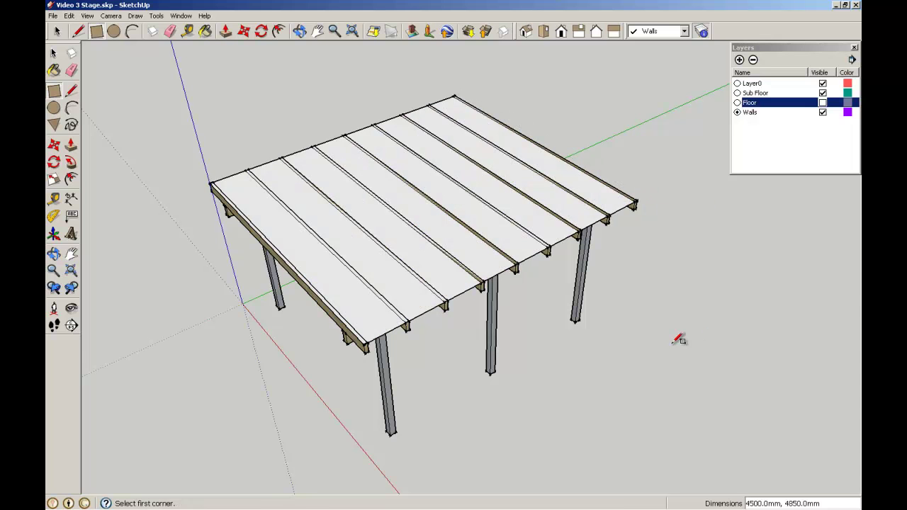
# Offset the rectangle 100 inward and delete its inner face, leaving a rim
pyautogui.click(71, 180)
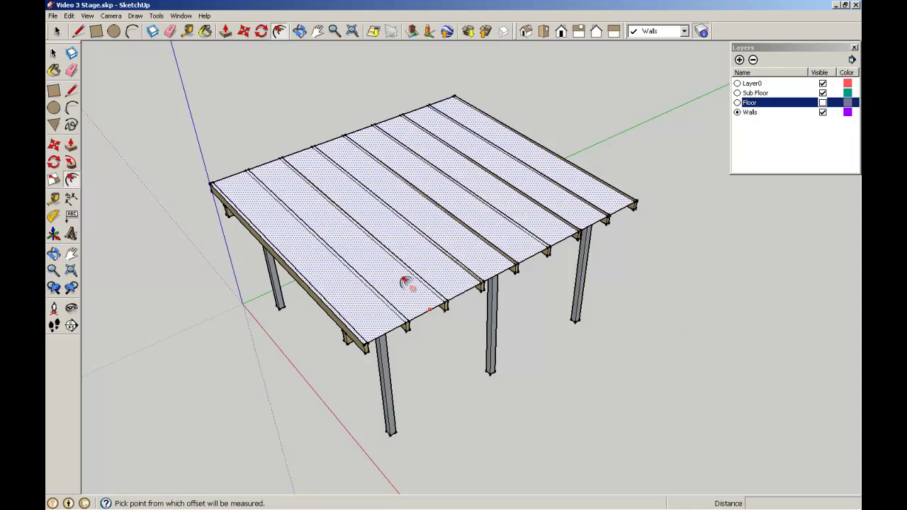
pyautogui.click(469, 296)
pyautogui.write('100')
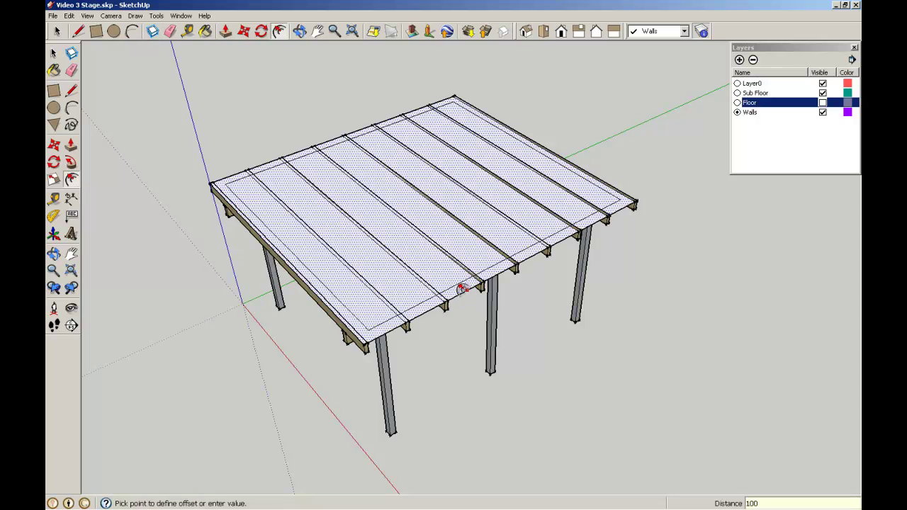
pyautogui.press('Return')
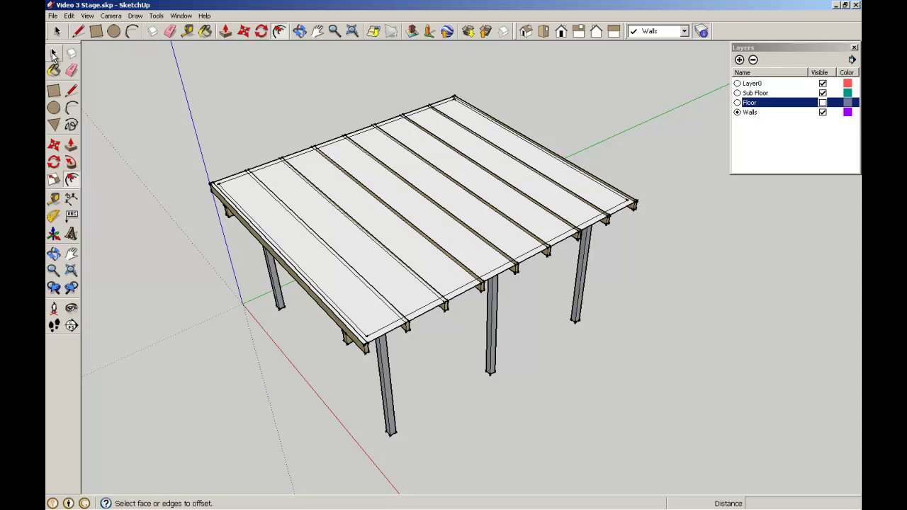
pyautogui.click(53, 54)
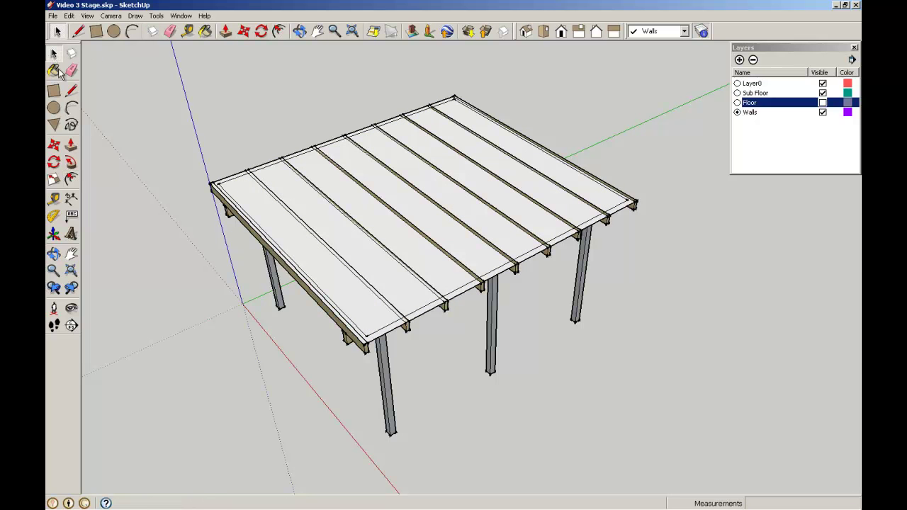
pyautogui.click(308, 201)
pyautogui.press('Delete')
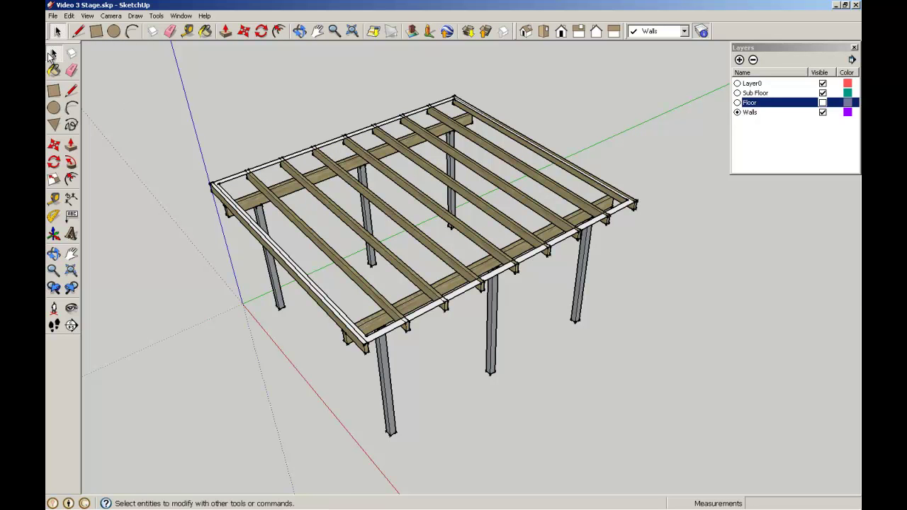
# Select the rim frame and push/pull it 2700 mm upward into walls around the deck
pyautogui.click(749, 112)
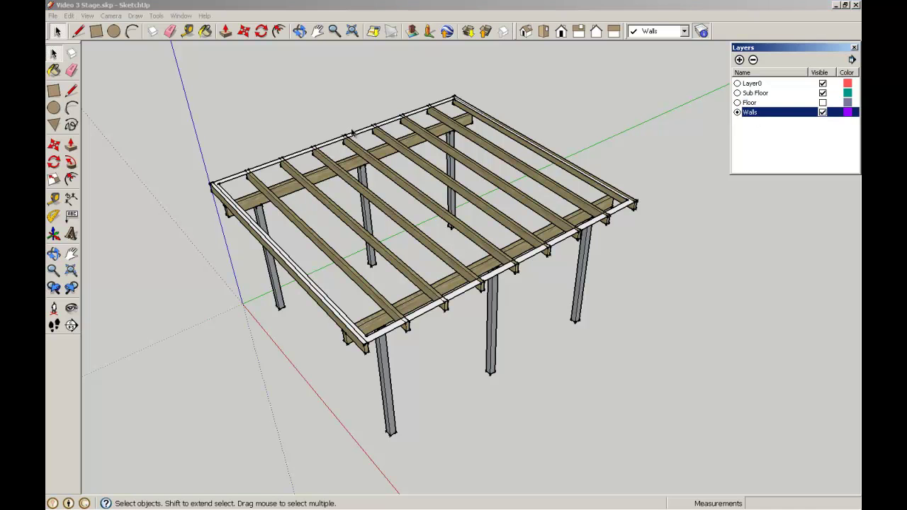
pyautogui.click(331, 144)
pyautogui.doubleClick(330, 144)
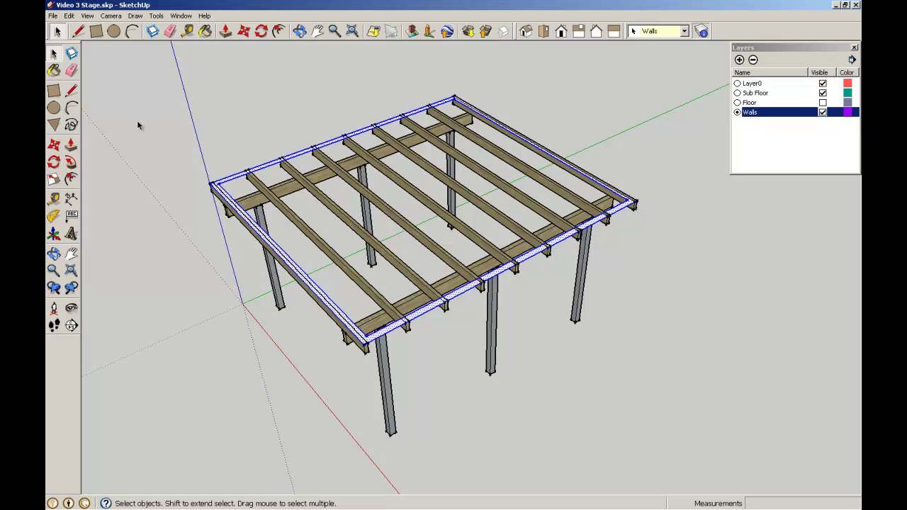
pyautogui.click(71, 145)
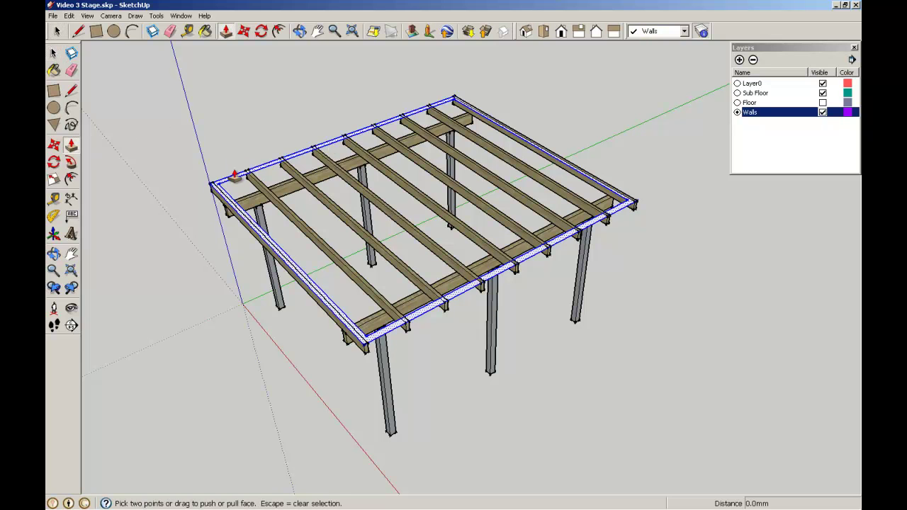
pyautogui.click(232, 177)
pyautogui.write('2700')
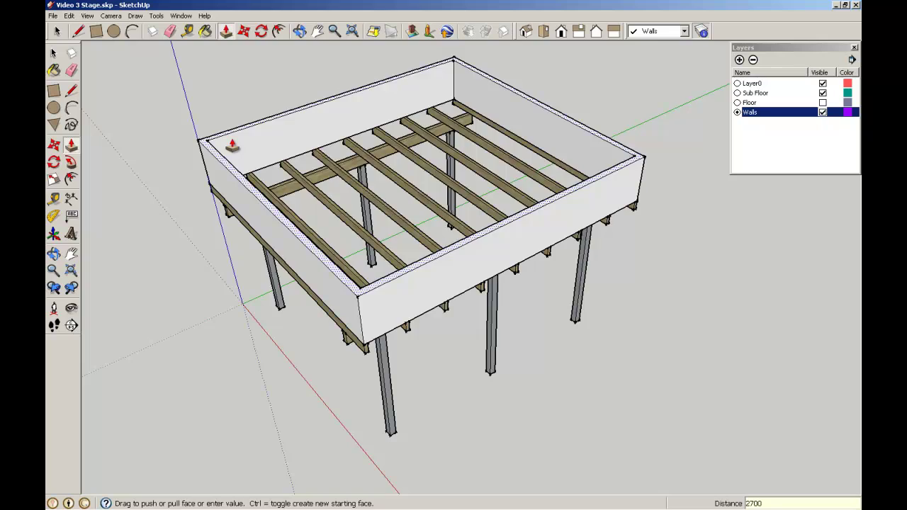
pyautogui.press('Return')
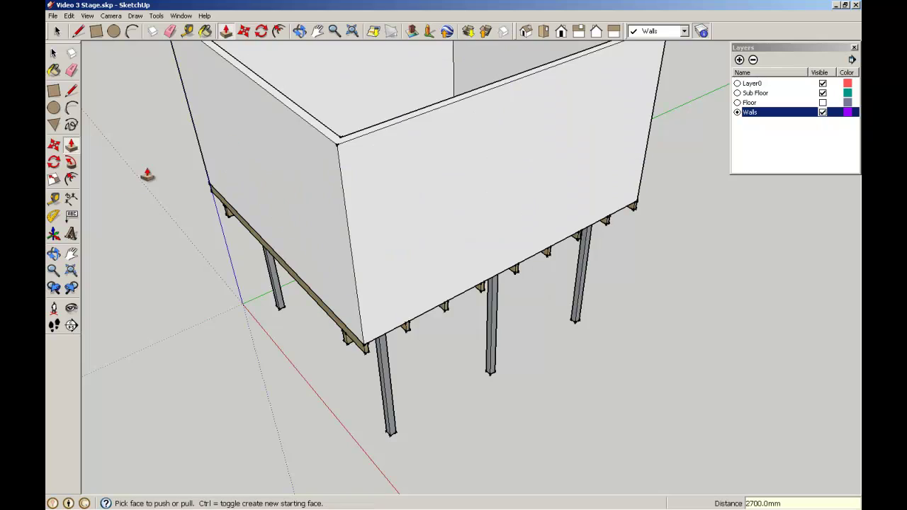
pyautogui.moveTo(666, 214); pyautogui.dragTo(640, 212, button='middle')
pyautogui.moveTo(680, 319); pyautogui.dragTo(729, 291, button='middle')
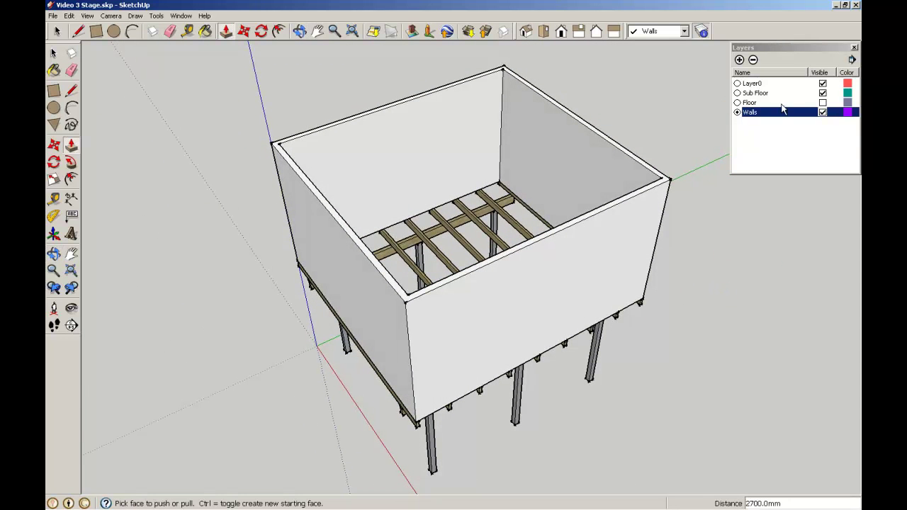
# Show the Floor layer, then hide and reshow Sub Floor and Floor to check their visibility toggles
pyautogui.click(823, 102)
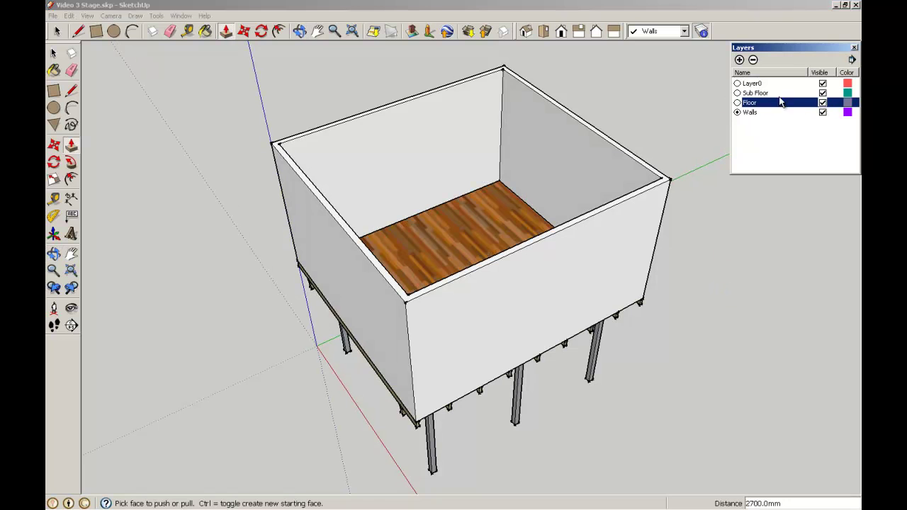
pyautogui.click(823, 93)
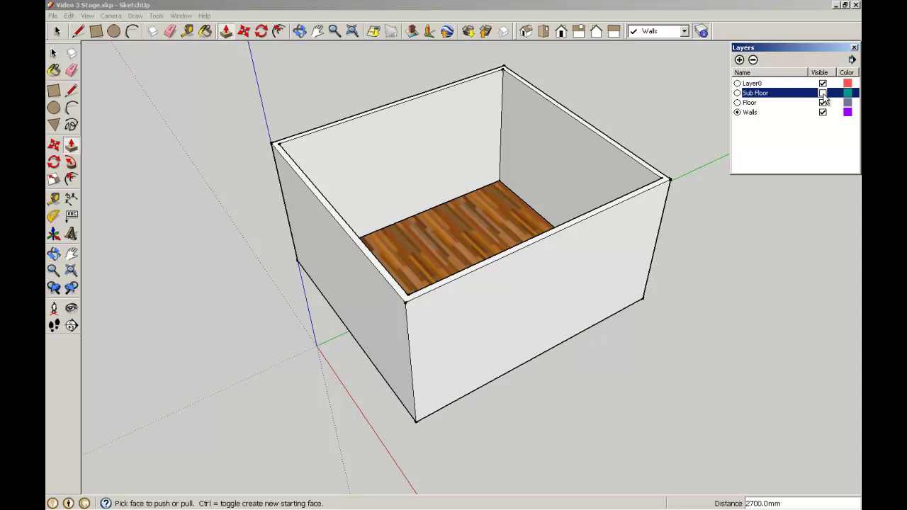
pyautogui.click(823, 93)
pyautogui.click(823, 103)
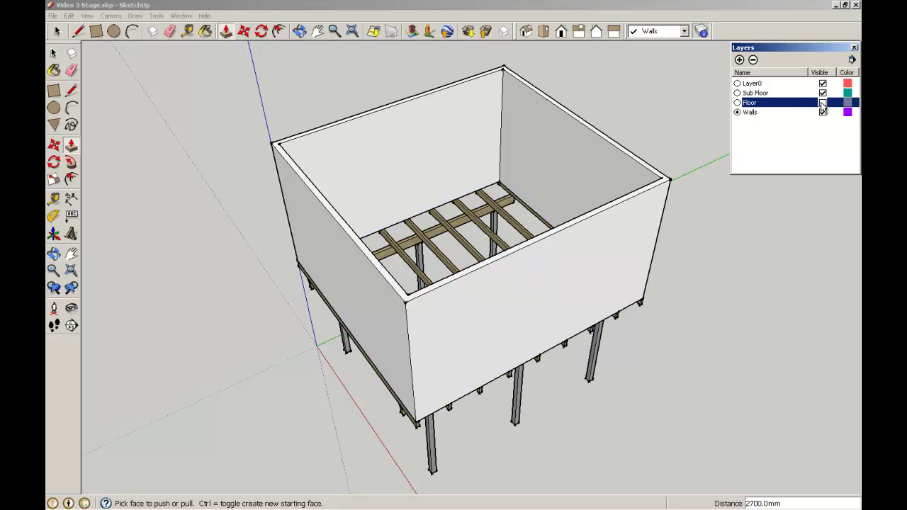
pyautogui.click(822, 103)
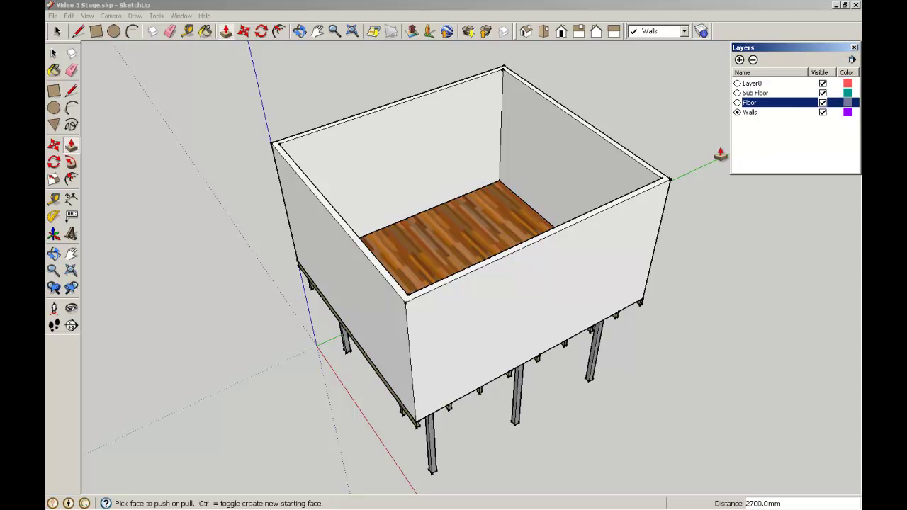